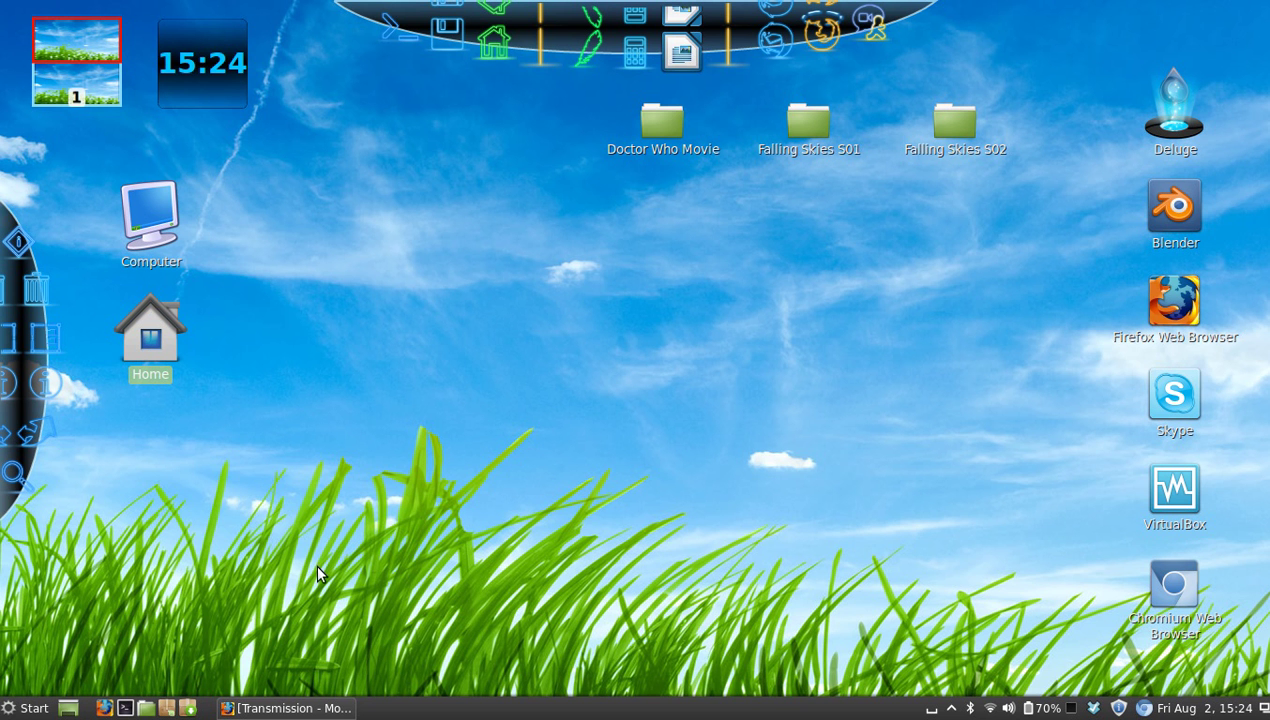
Review the Transmission, µTorrent and Deluge download pages in Firefox, then minimize the browser.
left_click(315, 708)
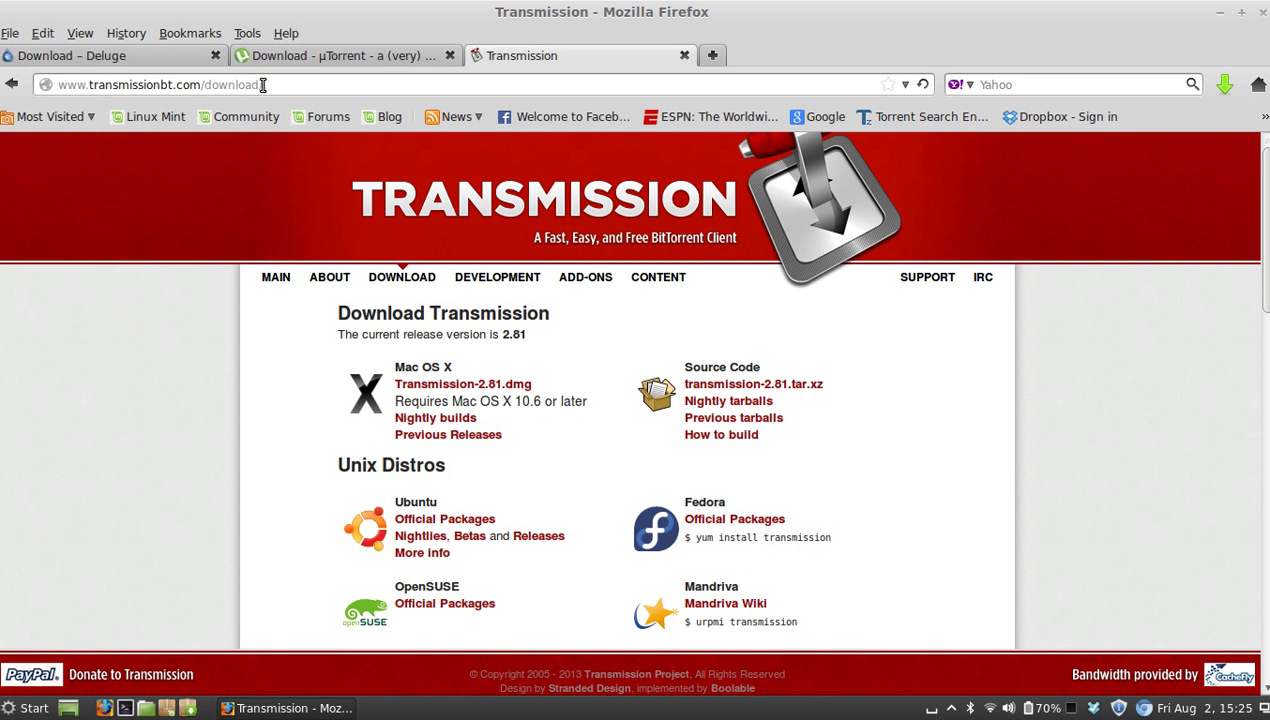
left_click(293, 60)
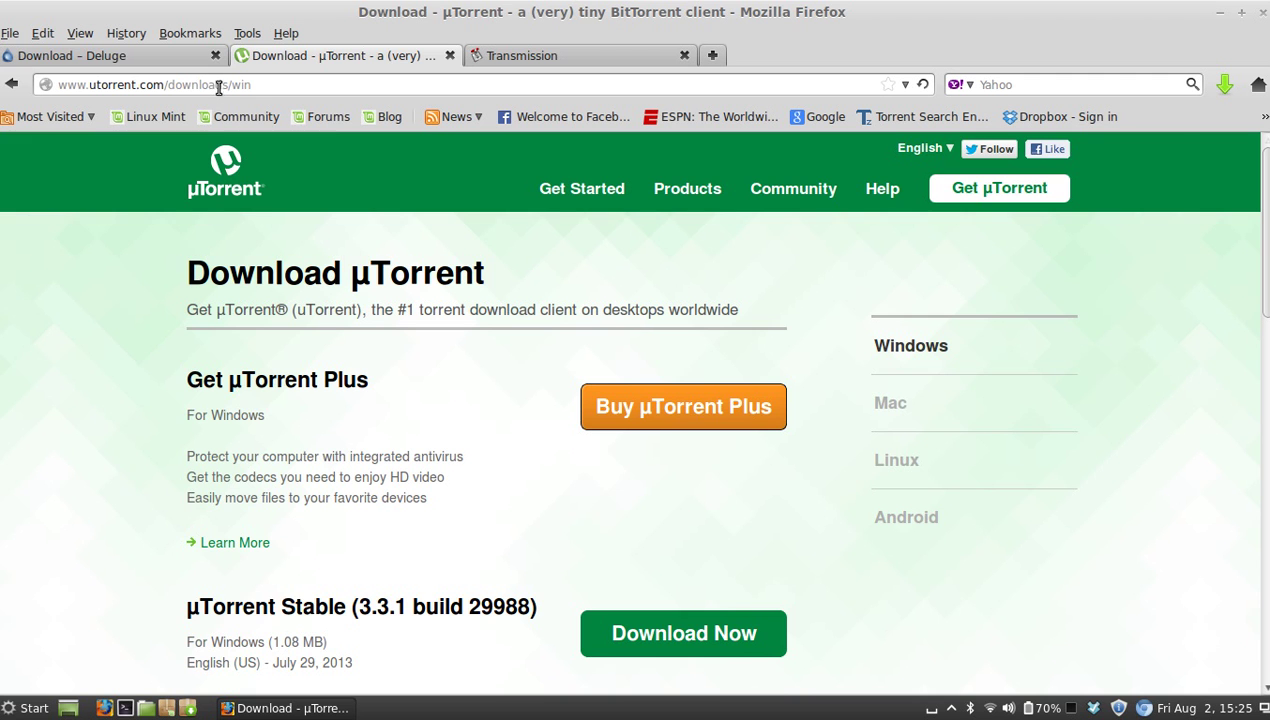
left_click(170, 55)
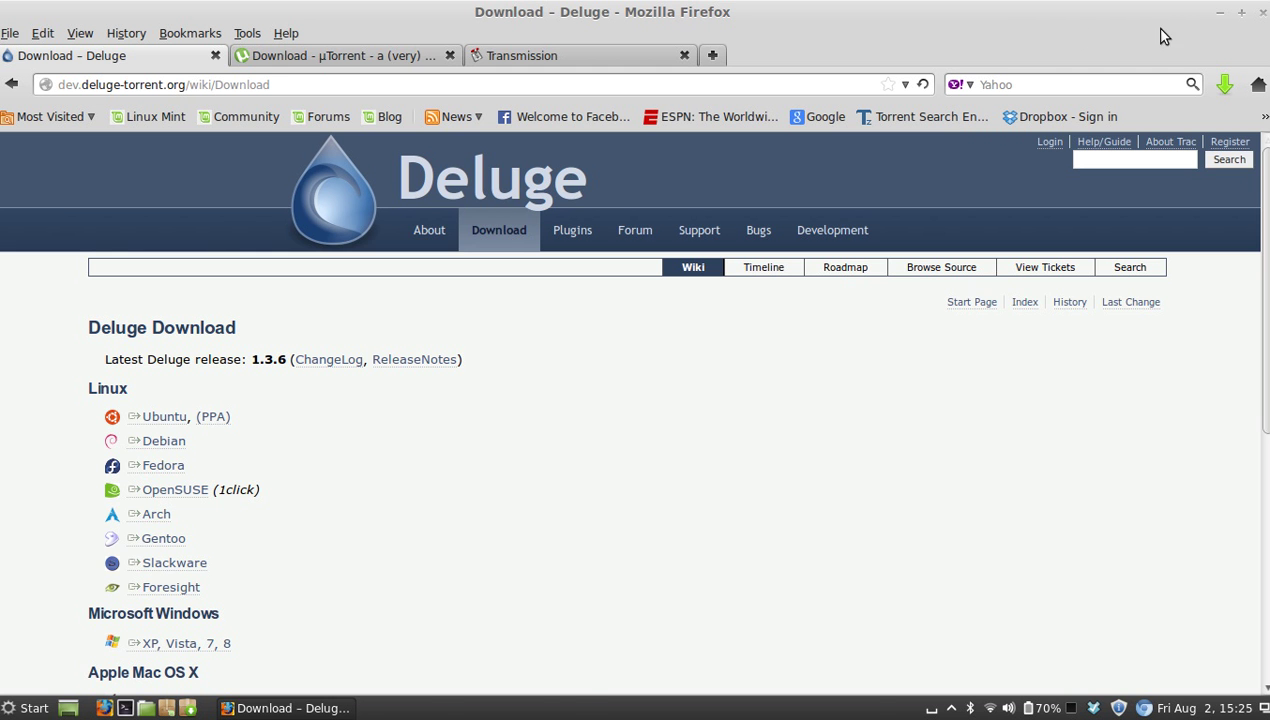
left_click(1220, 13)
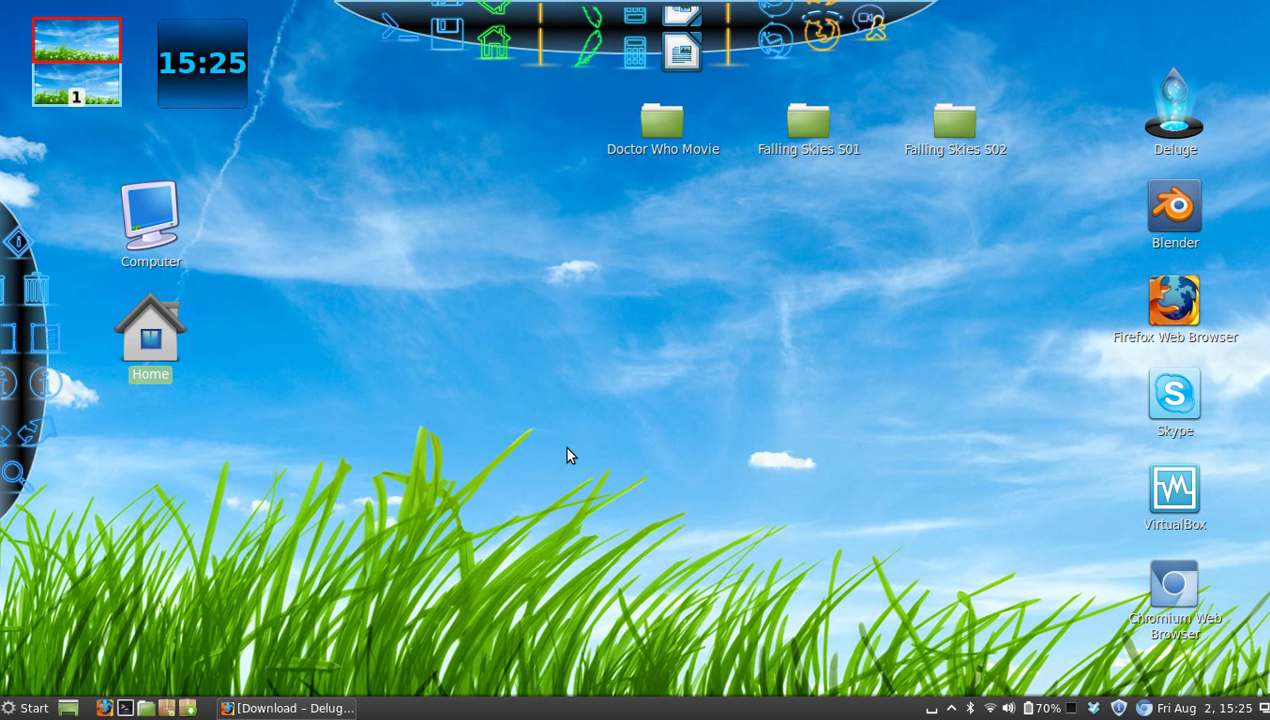
Open the Software Manager, authorizing it with the administrator password.
left_click(166, 707)
type("••••••••")
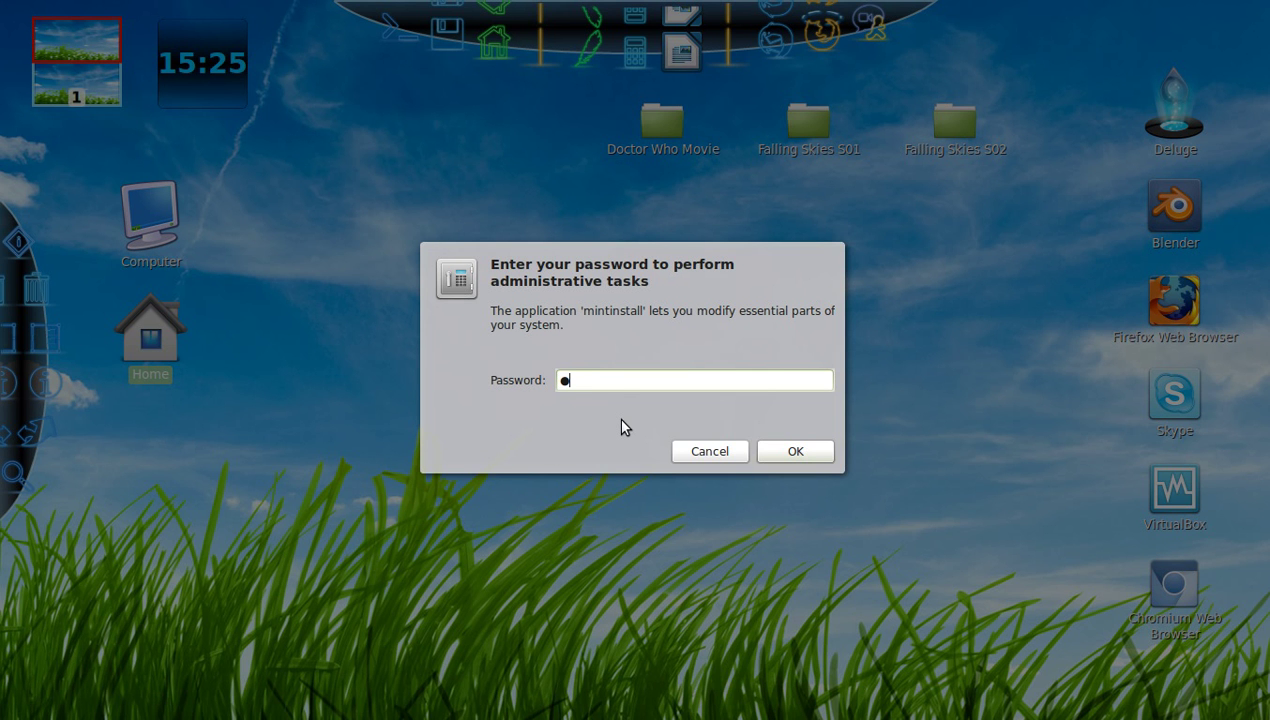
type("••••")
key("Return")
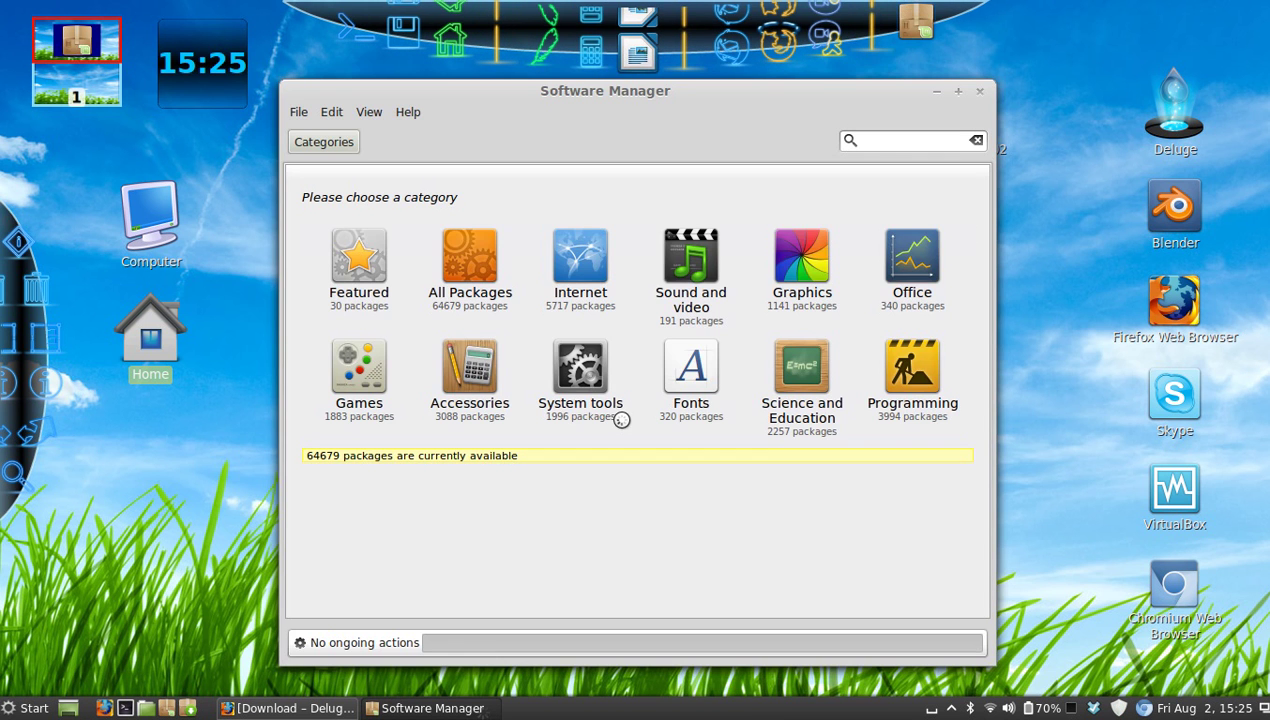
Search the available packages for deluge, view the deluge package's details page, and close the Software Manager.
left_click(891, 145)
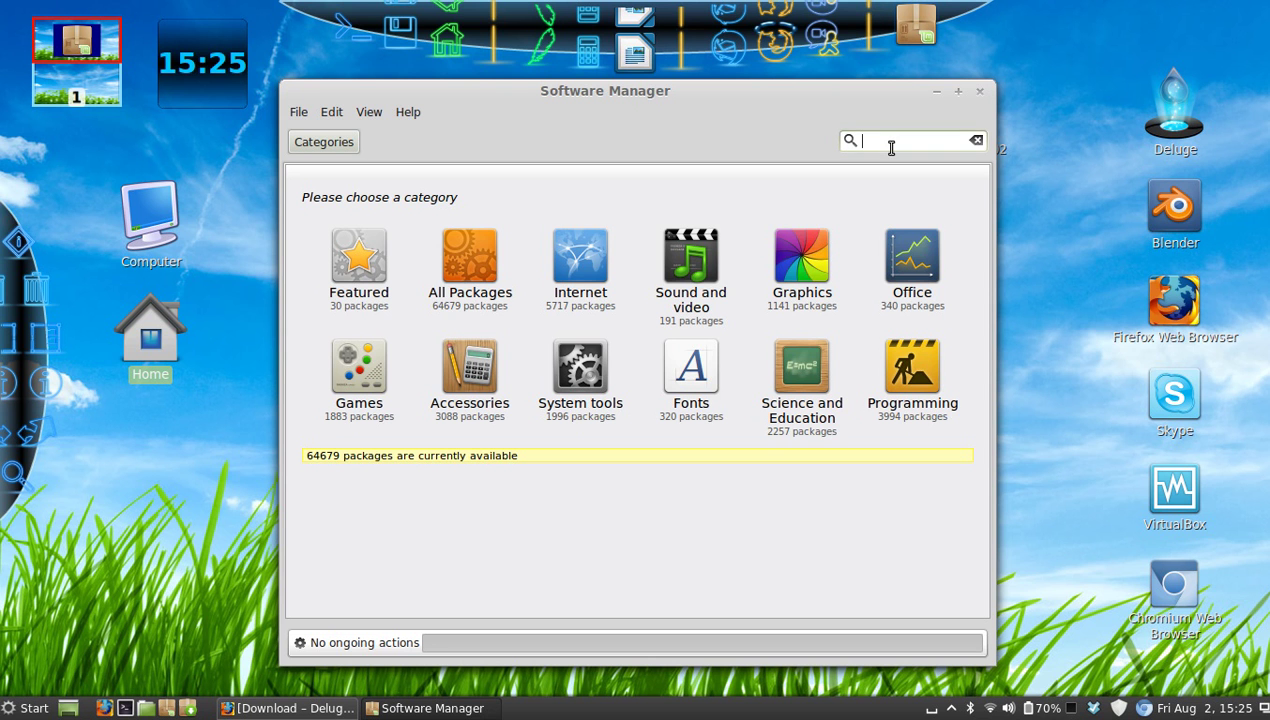
type("deluge")
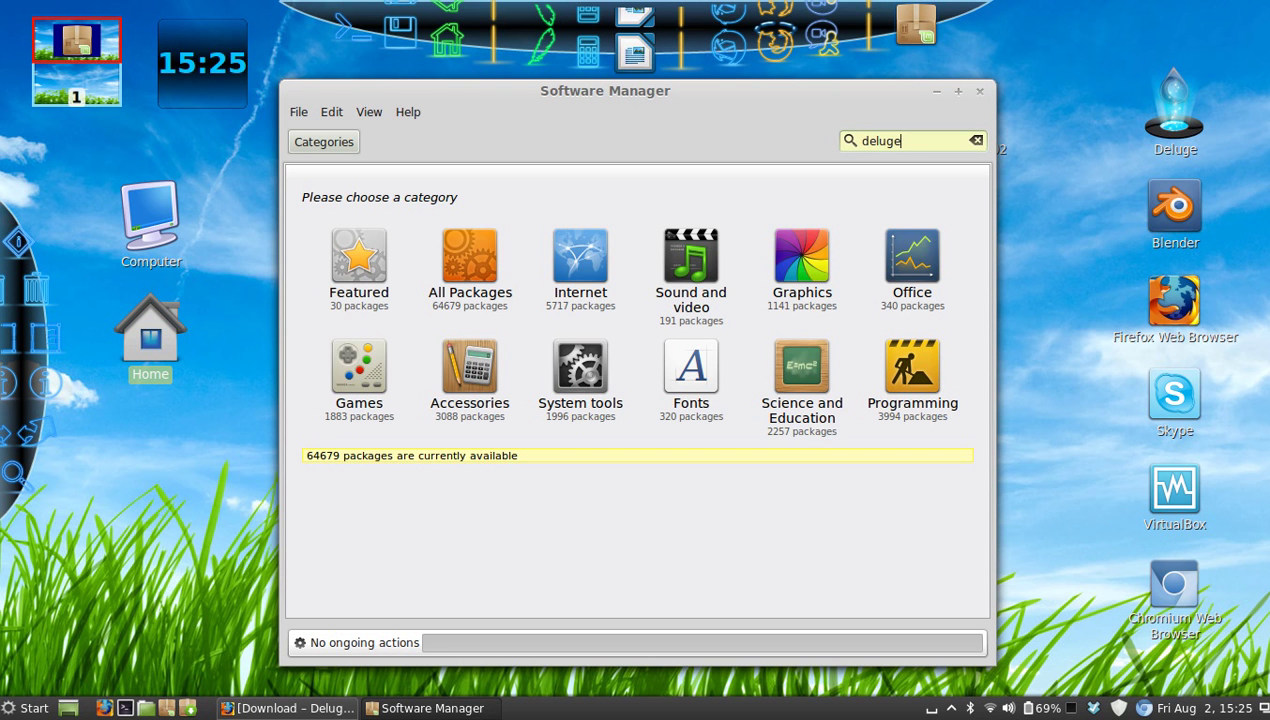
key("Return")
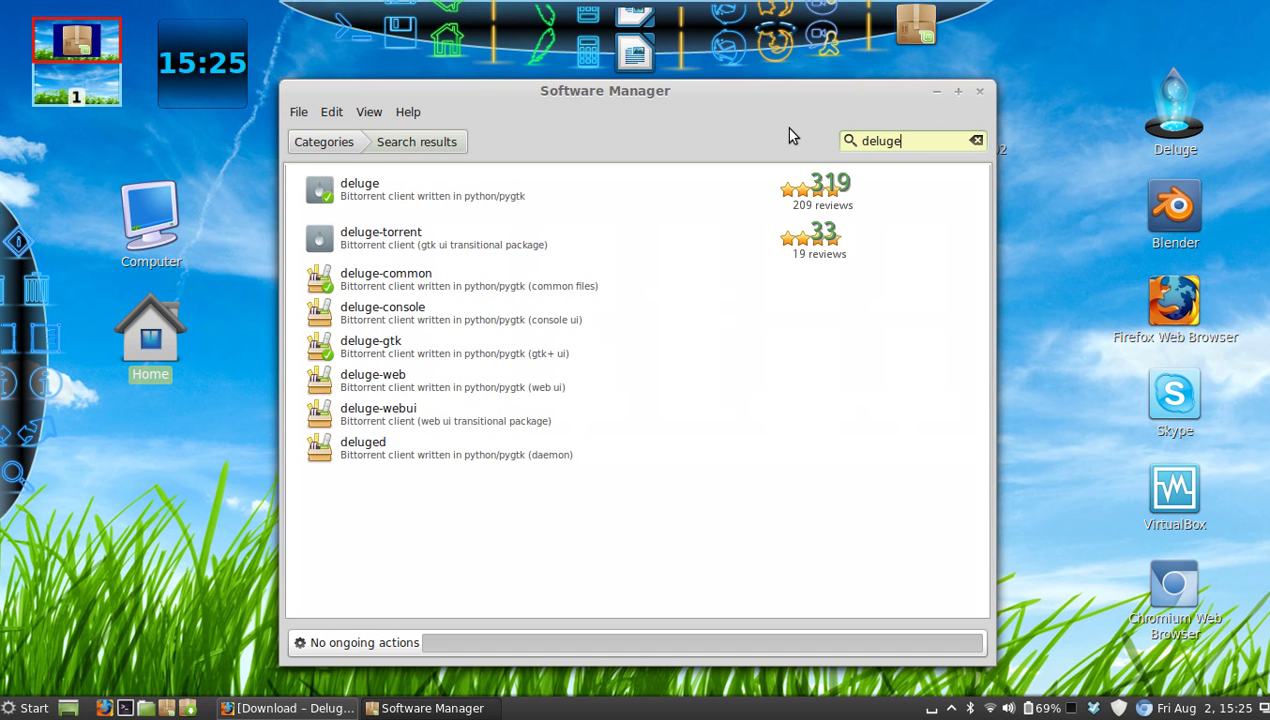
left_click(562, 200)
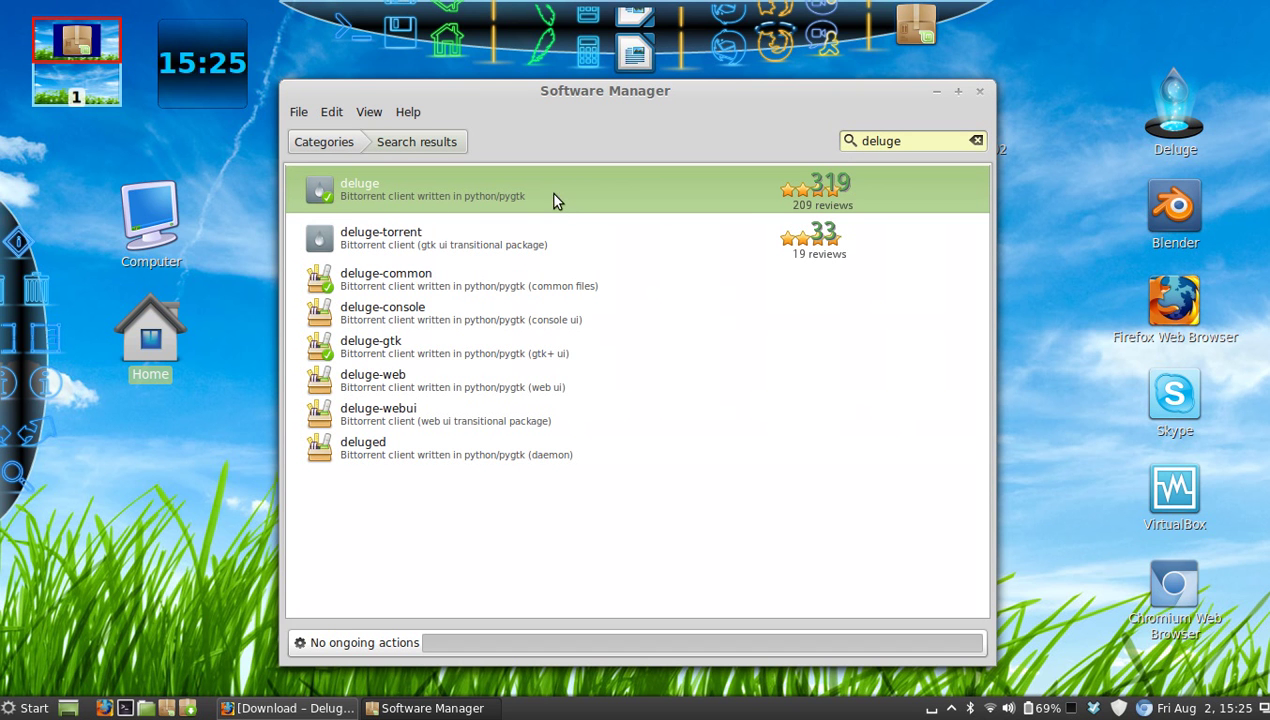
double_click(329, 201)
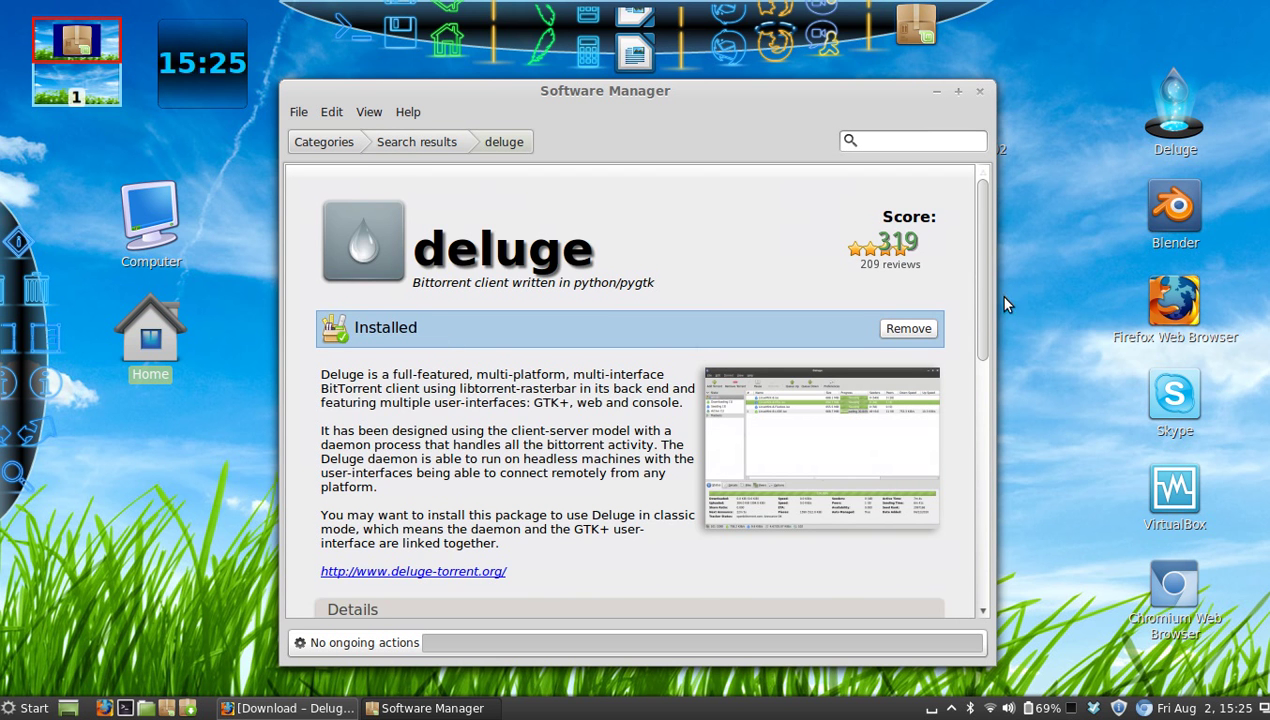
left_click_drag(983, 264, 972, 162)
left_click(979, 92)
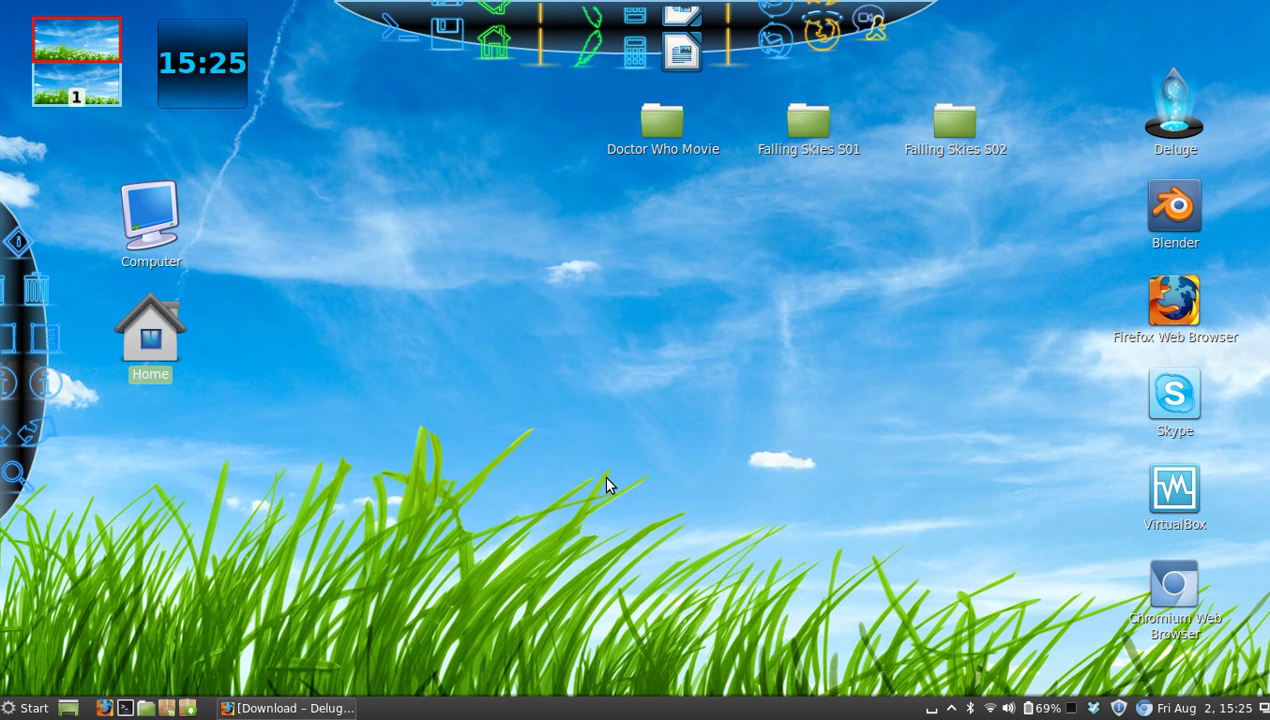
Switch to Firefox and open torrentz.eu in a new tab.
left_click(303, 708)
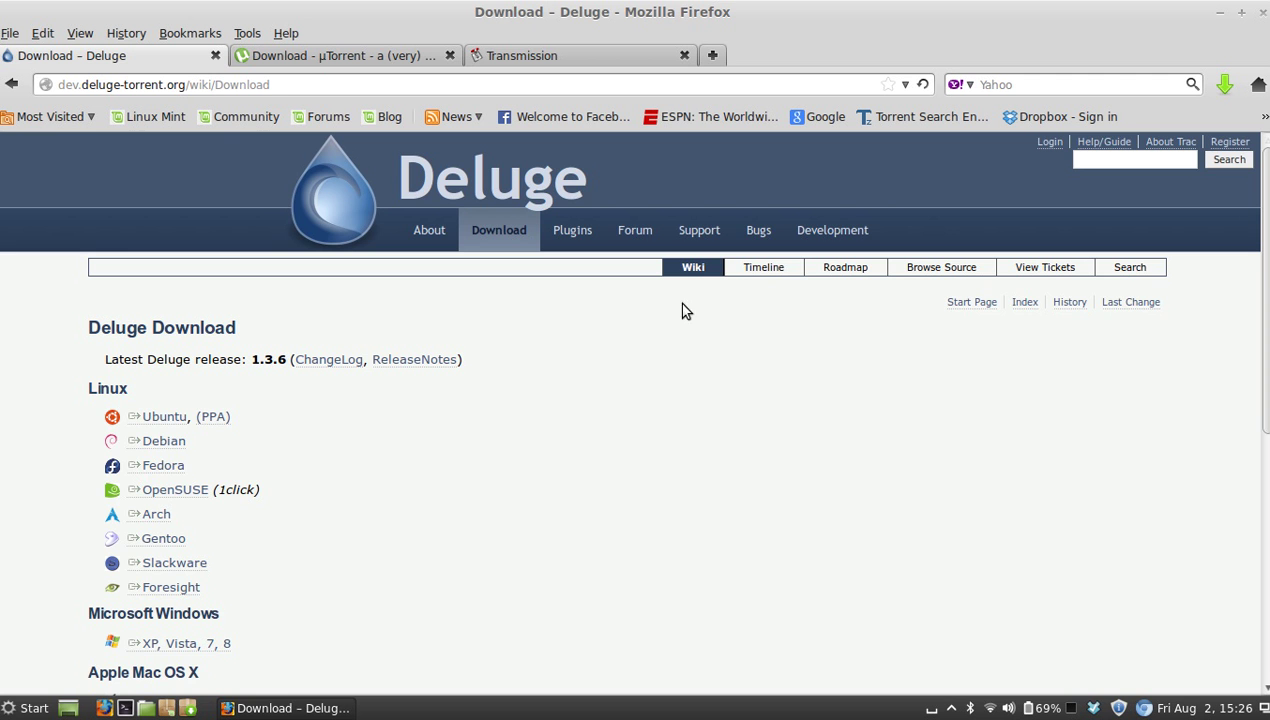
left_click(712, 55)
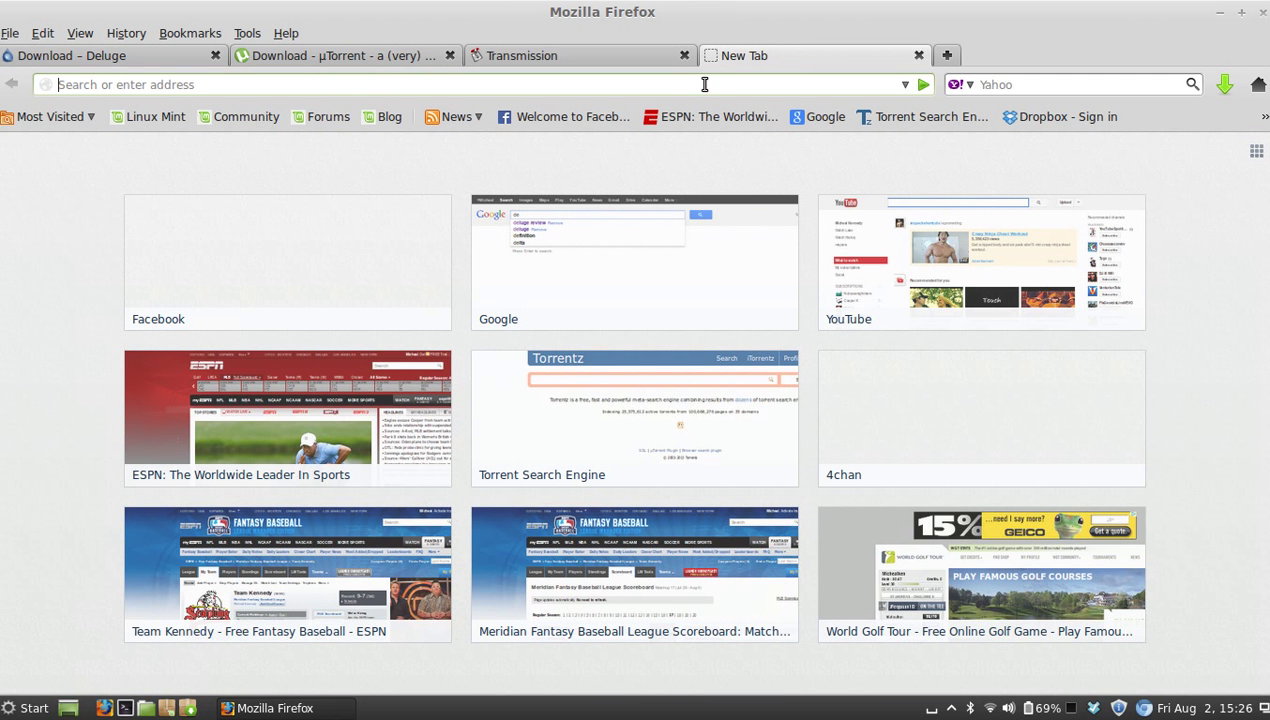
type("torrentz.eu/")
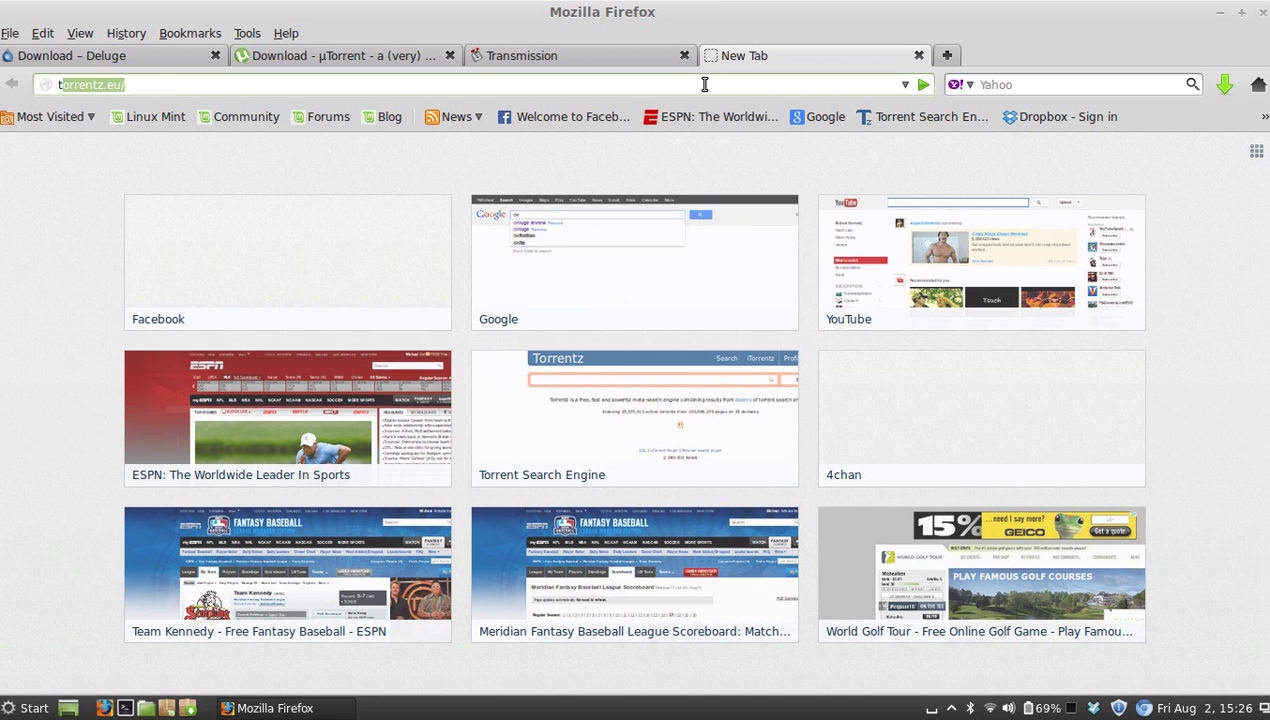
key("Return")
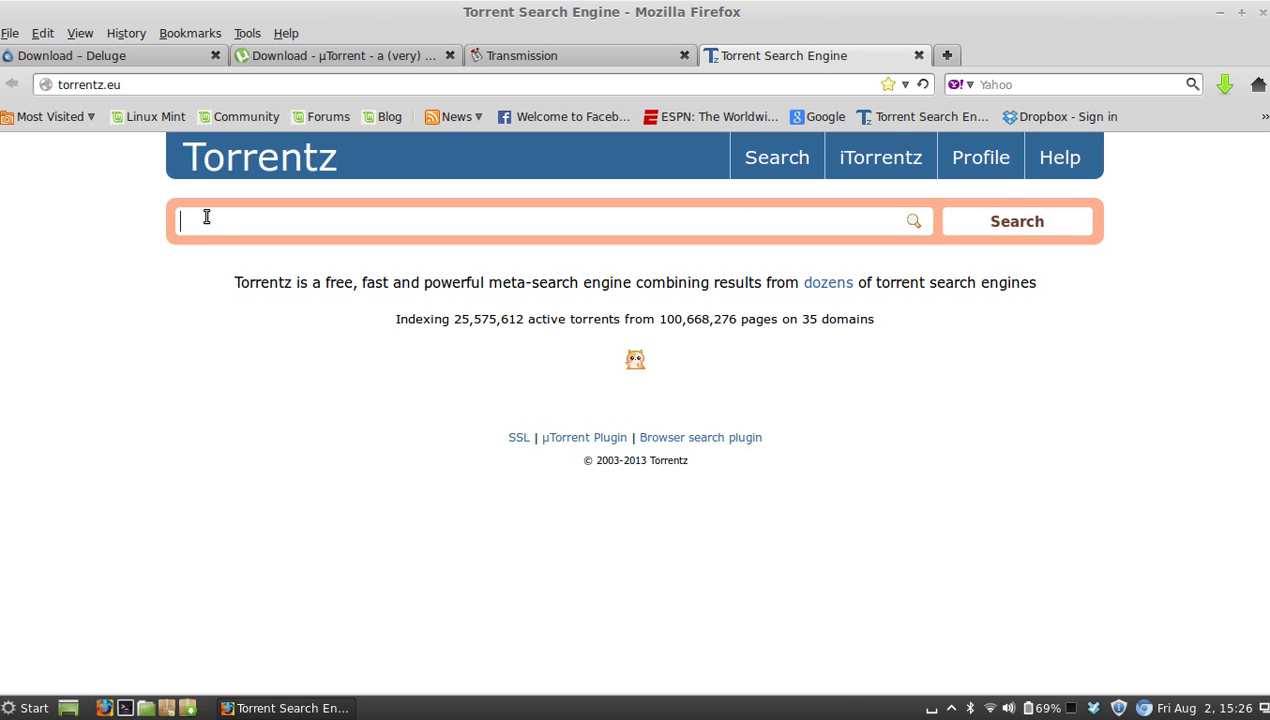
Search Torrentz for "fast and furious" using the matching suggestion.
type("ast")
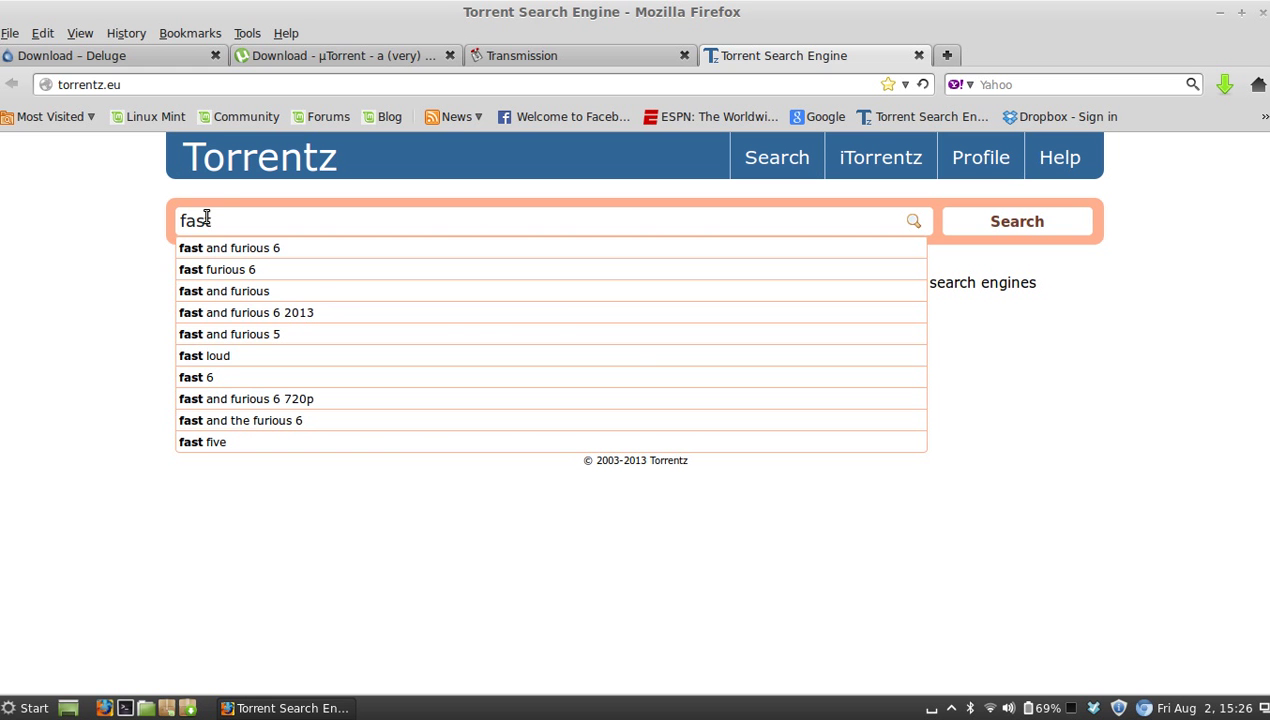
left_click(234, 290)
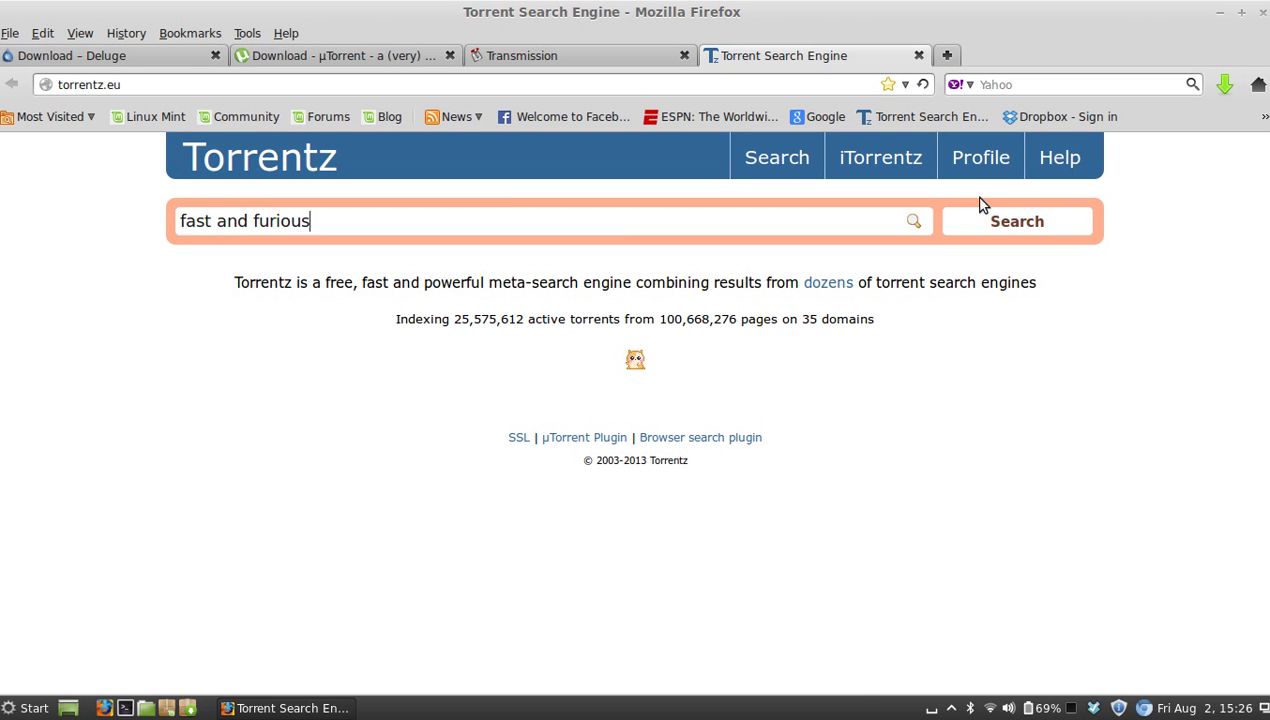
left_click(1012, 224)
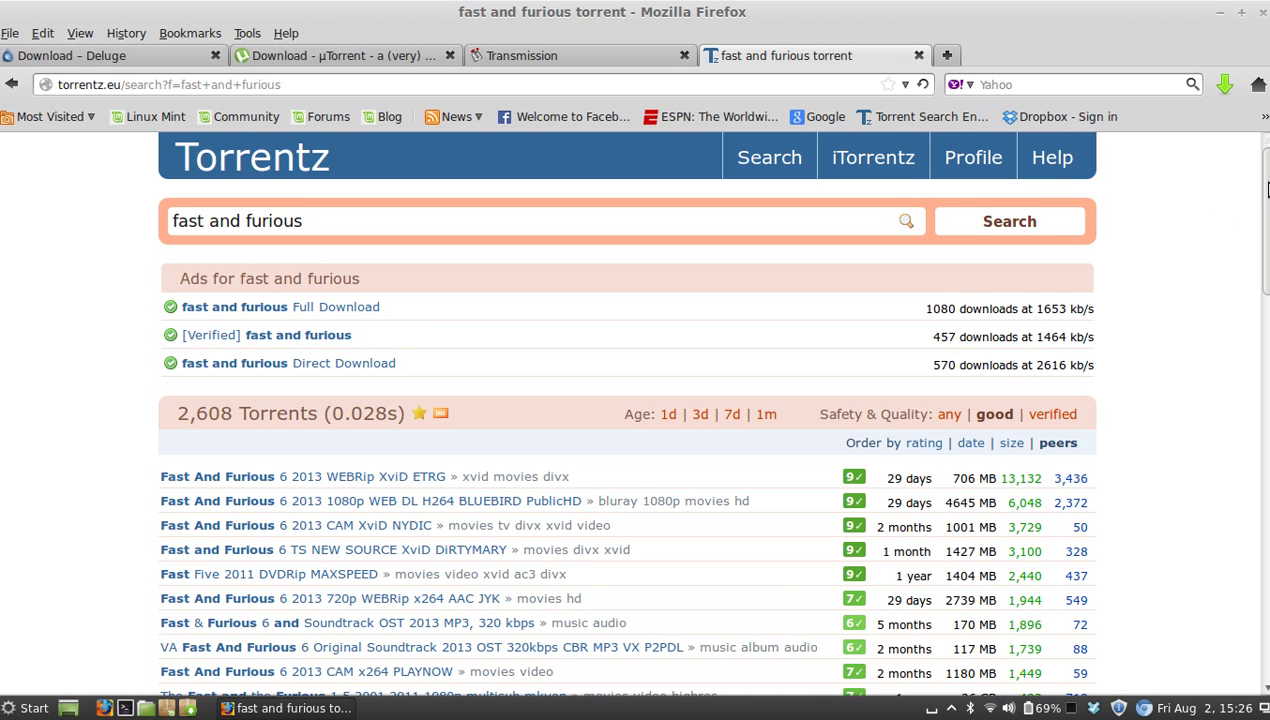
Check the seeder numbers in the results and open the Fast And Furious 6 2013 WEBRip XviD ETRG entry.
left_click_drag(1266, 190, 1256, 224)
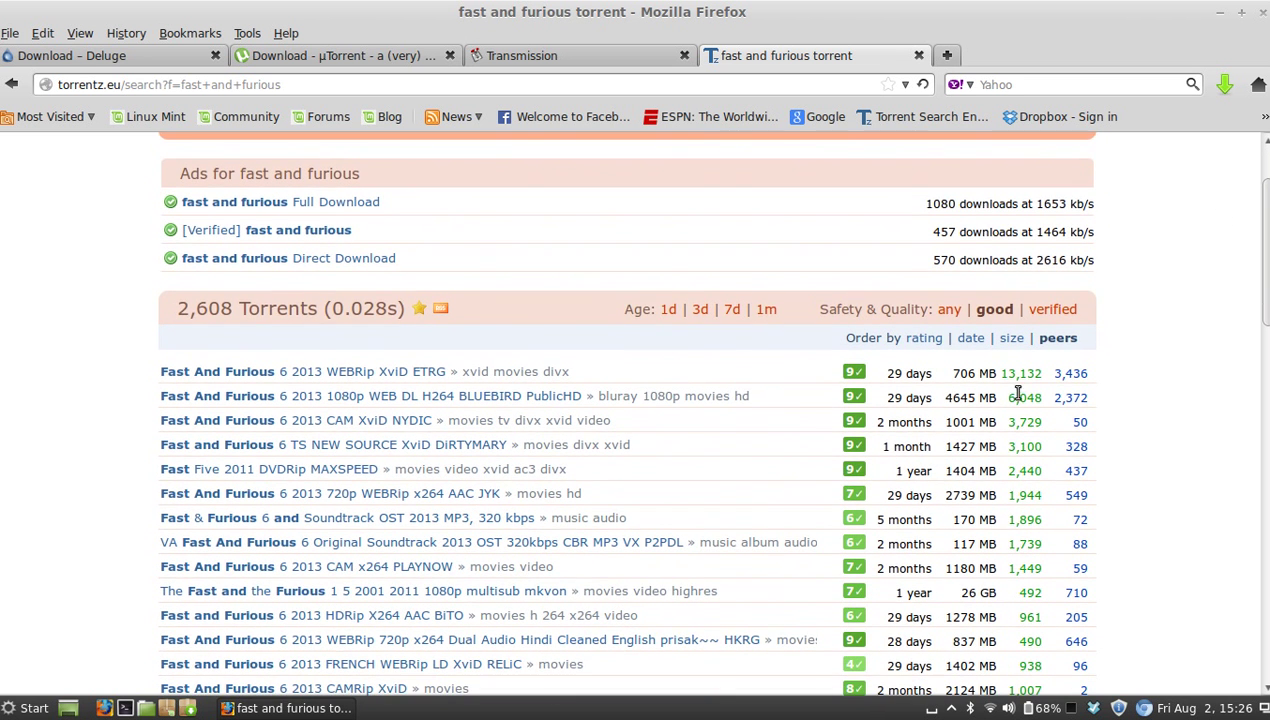
left_click_drag(997, 373, 1043, 377)
left_click(387, 372)
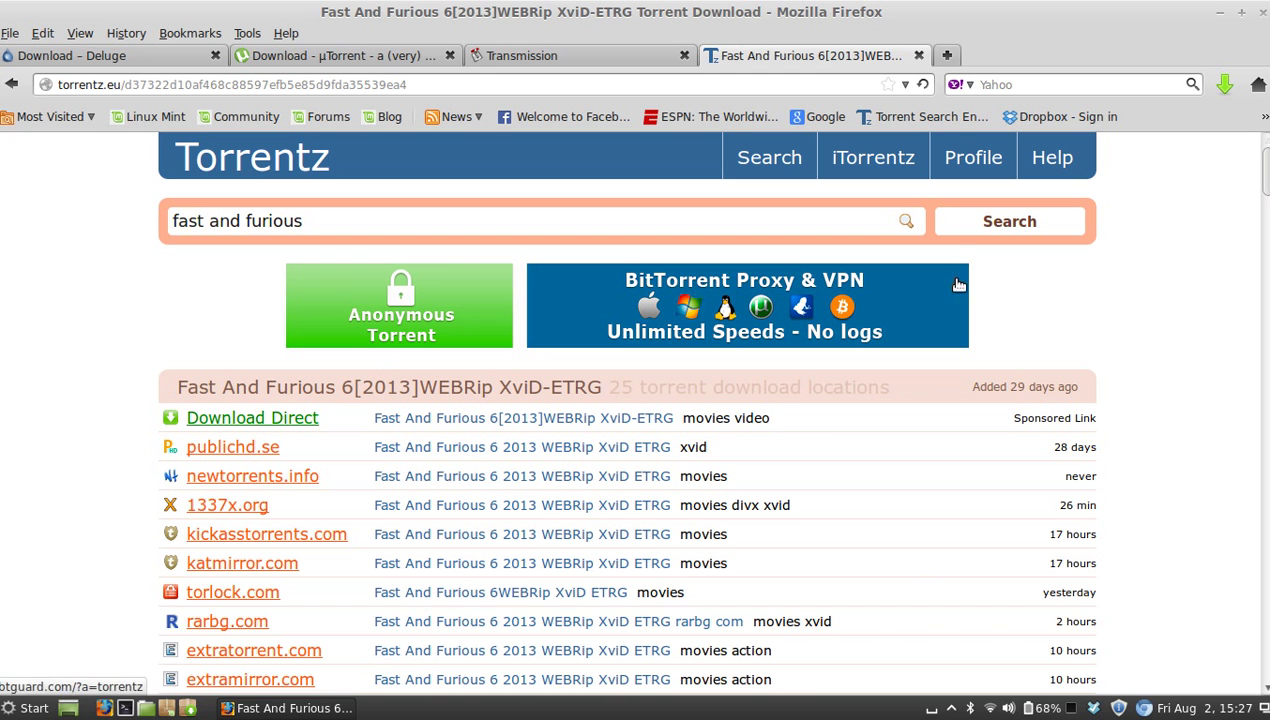
Look through the torrent's download locations and open its kickasstorrents.com page.
scroll(1266, 177, "down", 9)
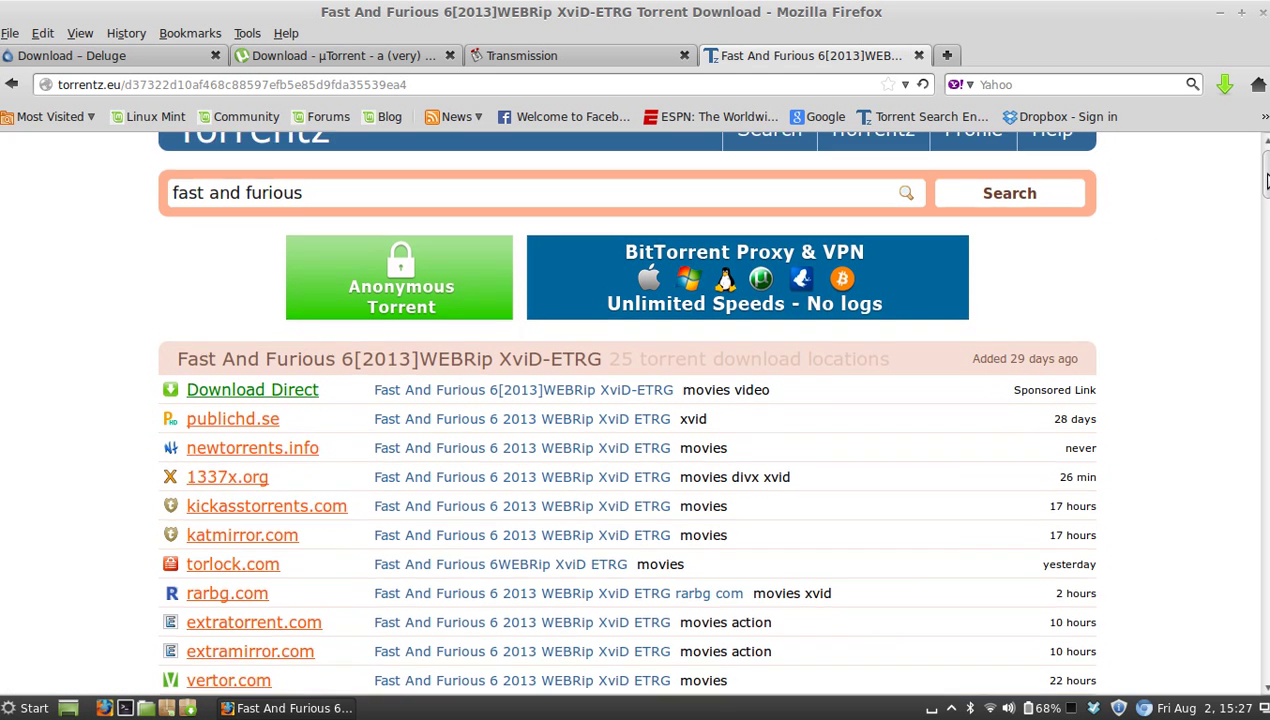
scroll(622, 411, "down", 3)
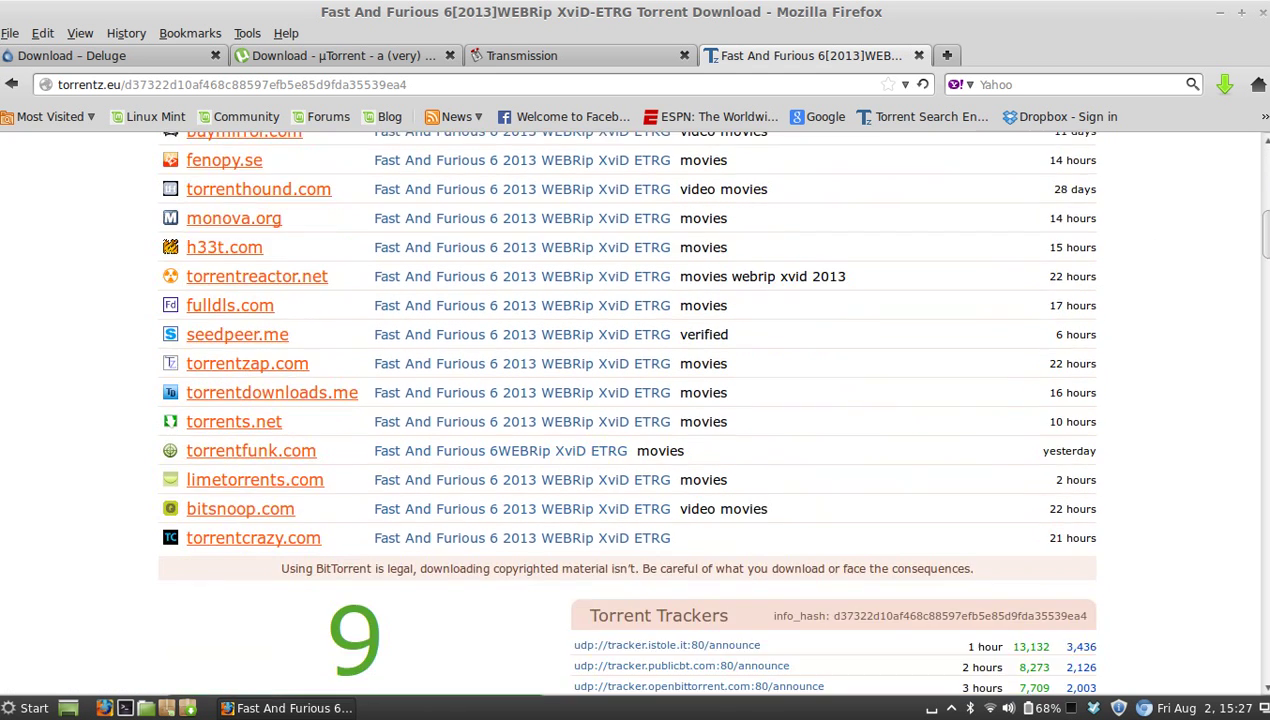
scroll(622, 411, "up", 10)
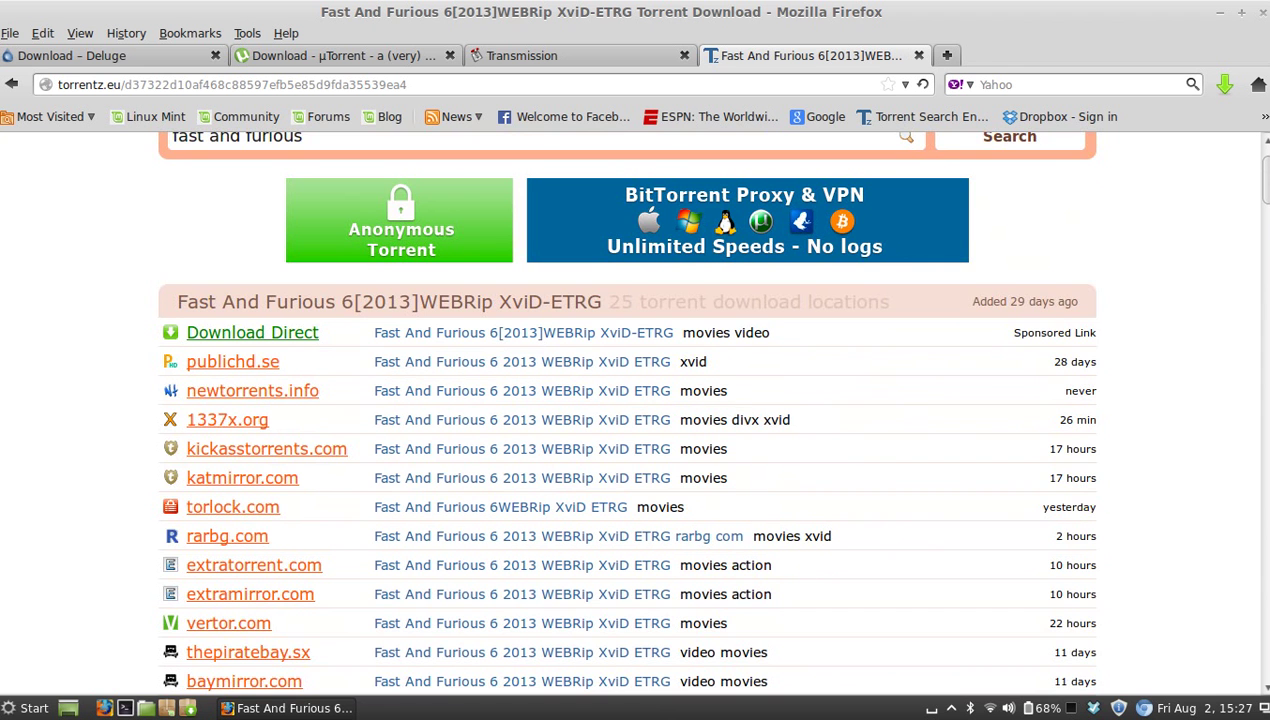
scroll(622, 411, "down", 1)
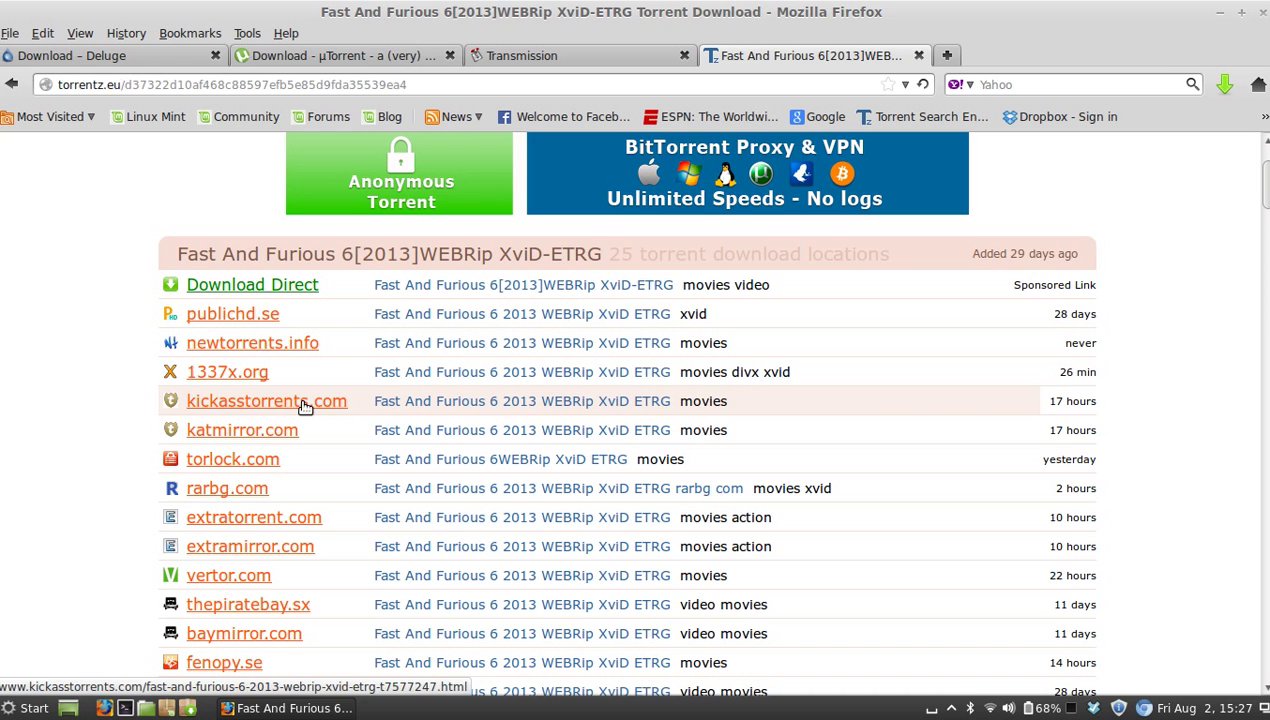
left_click(266, 401)
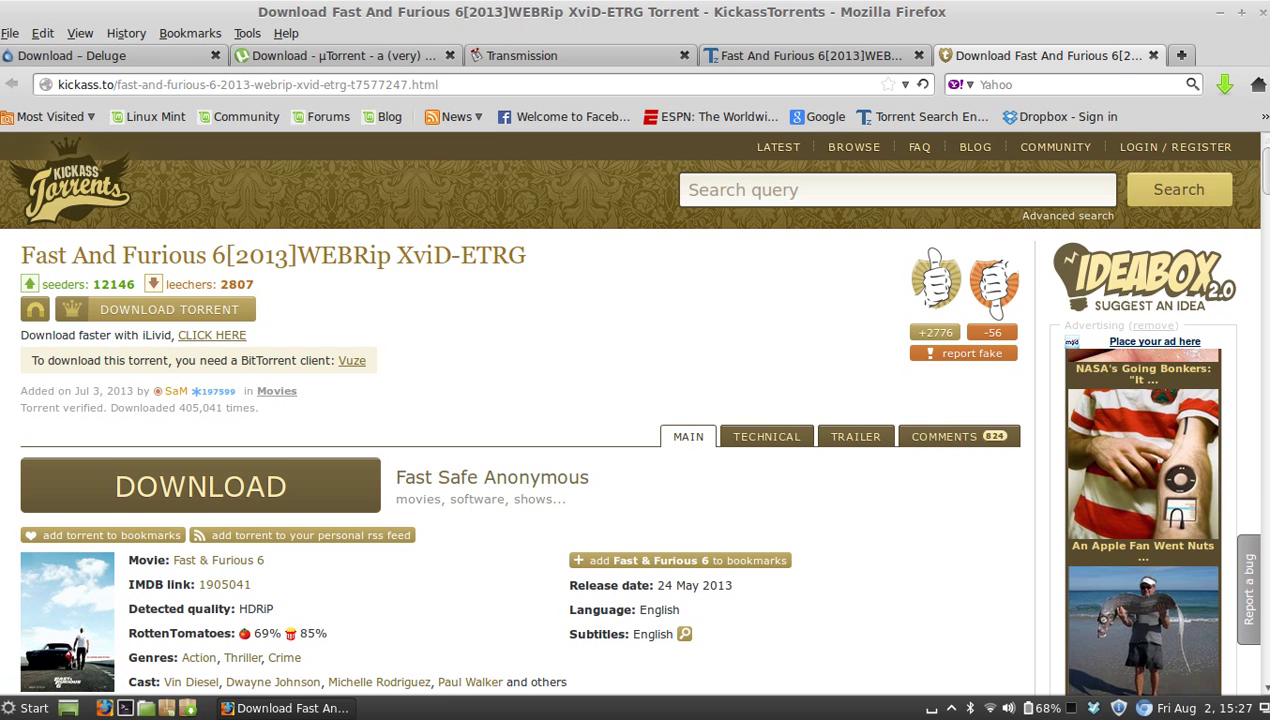
Examine the torrent's file list, comments, trailer and technical tracker details, and return to its main details.
scroll(1266, 178, "down", 1)
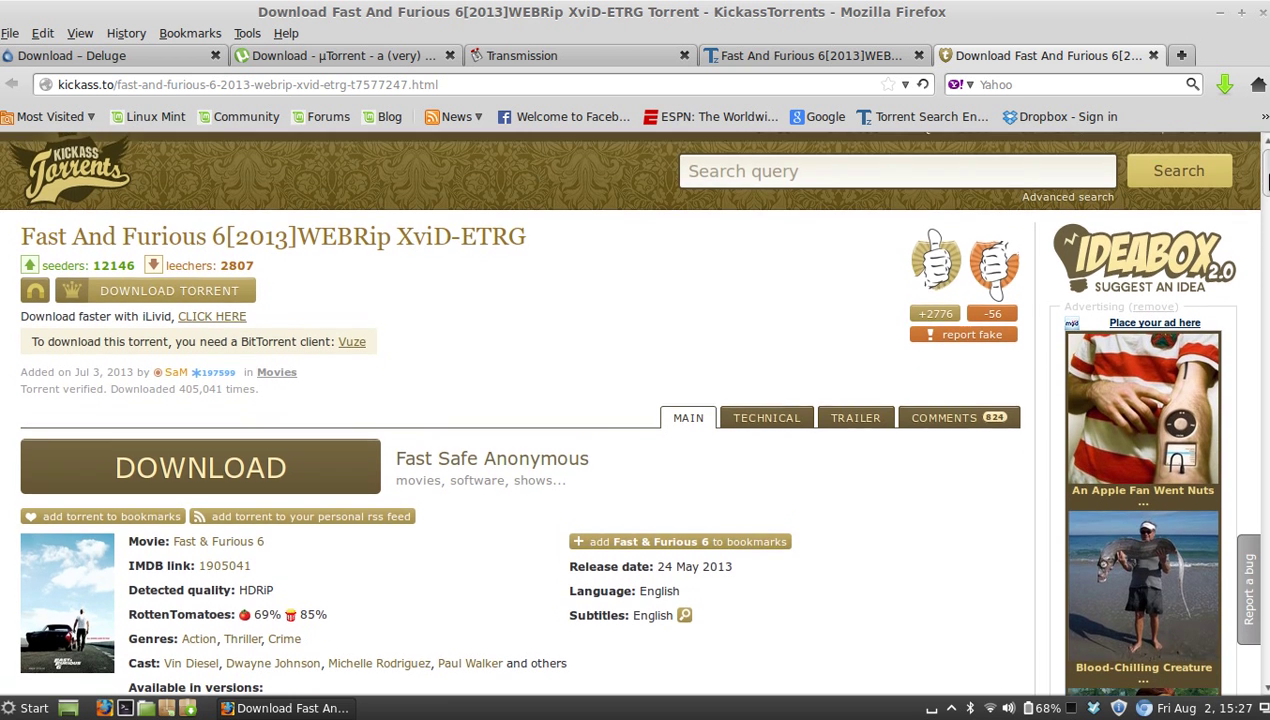
scroll(630, 411, "down", 10)
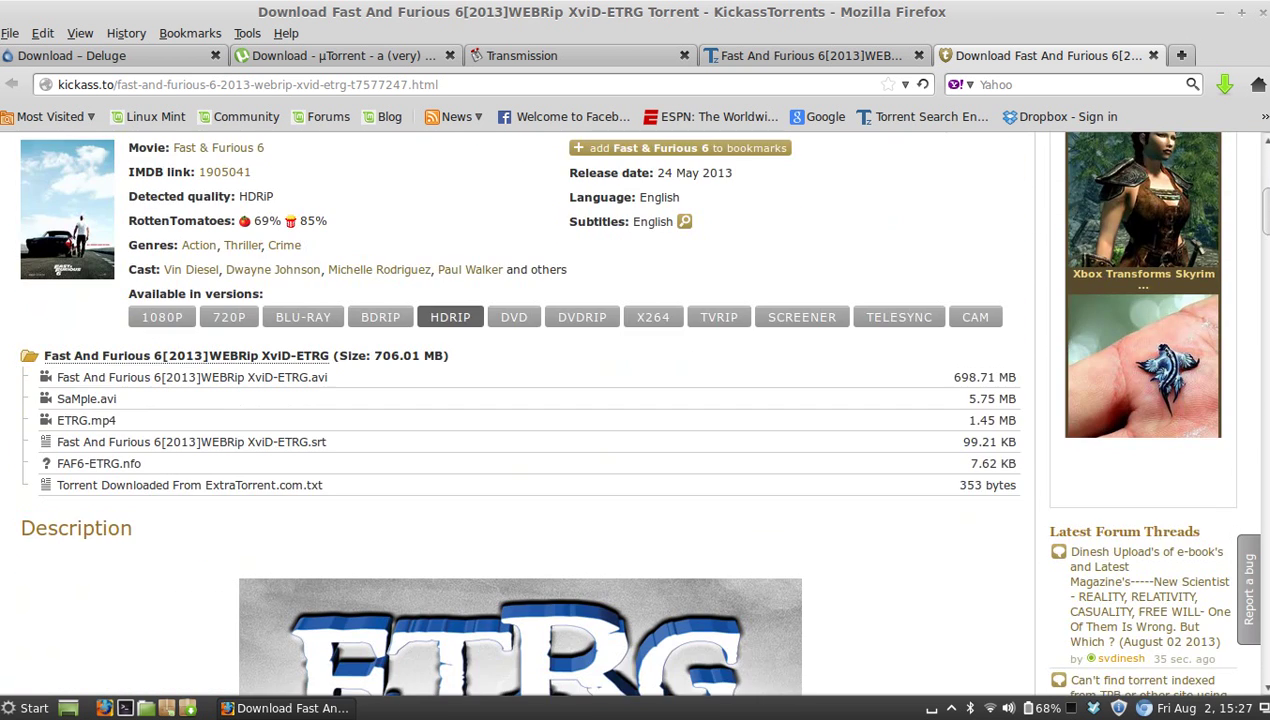
scroll(624, 408, "up", 8)
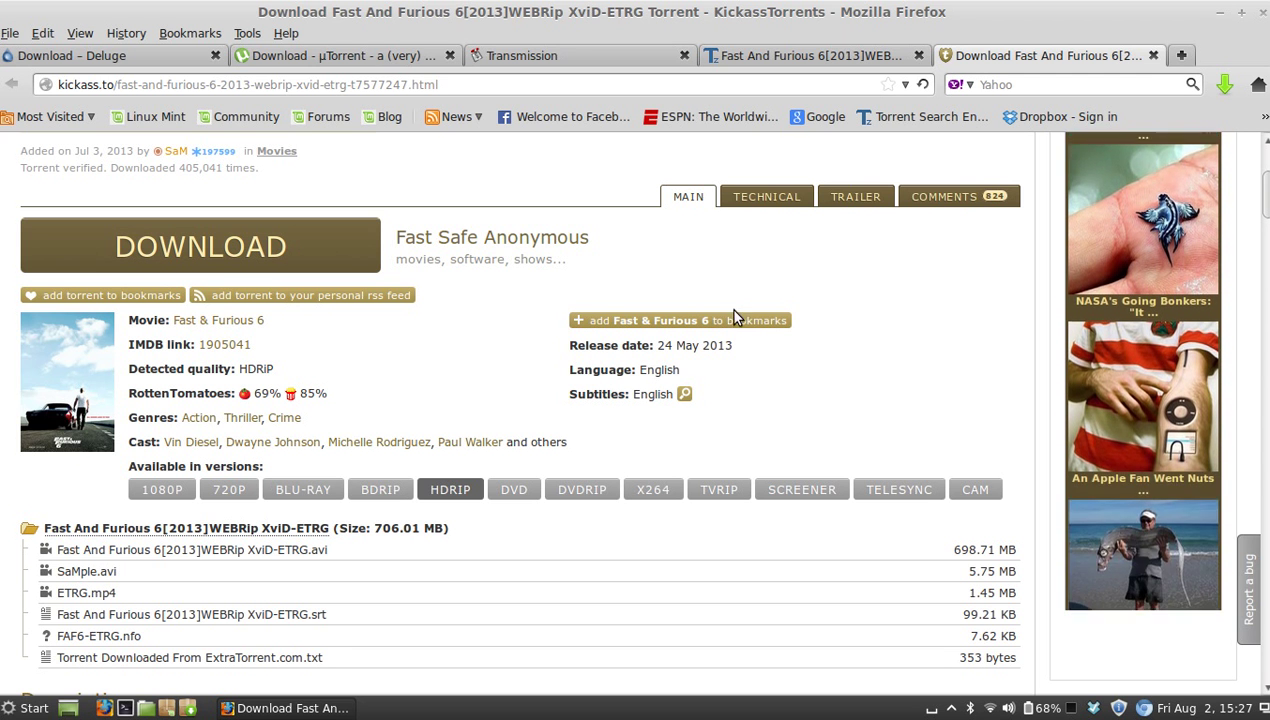
left_click(943, 197)
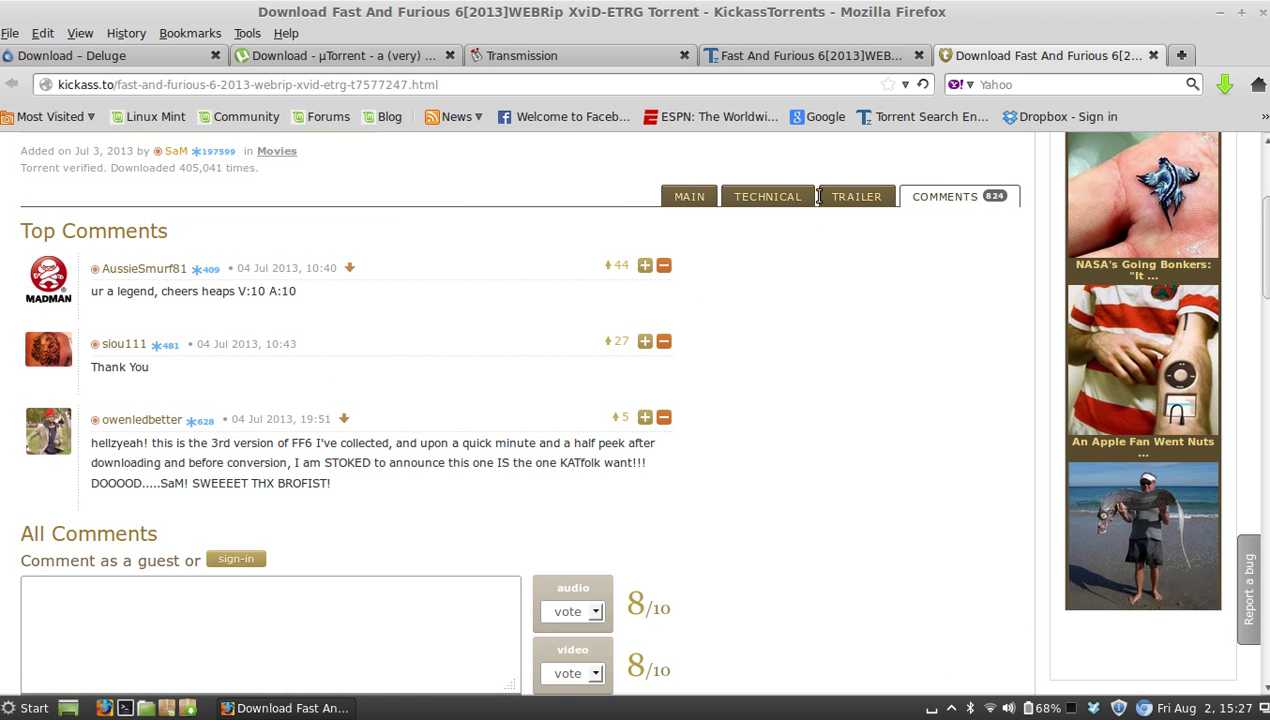
left_click(845, 197)
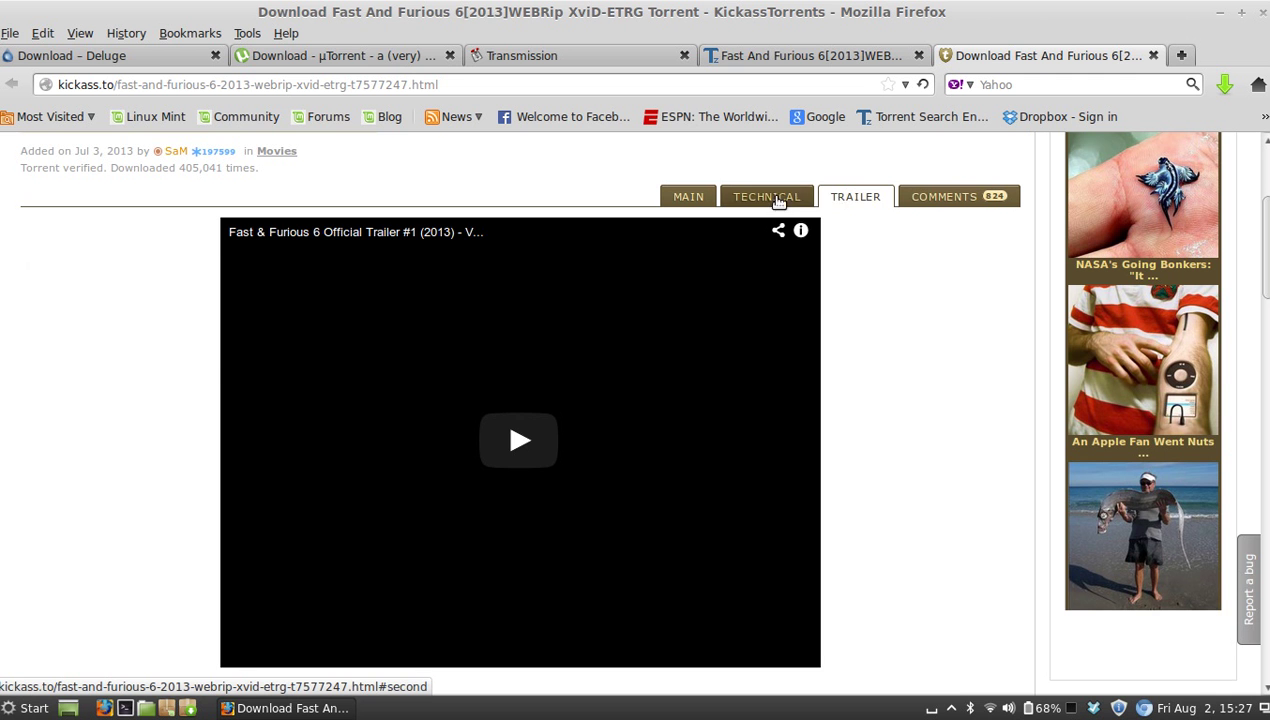
left_click(776, 200)
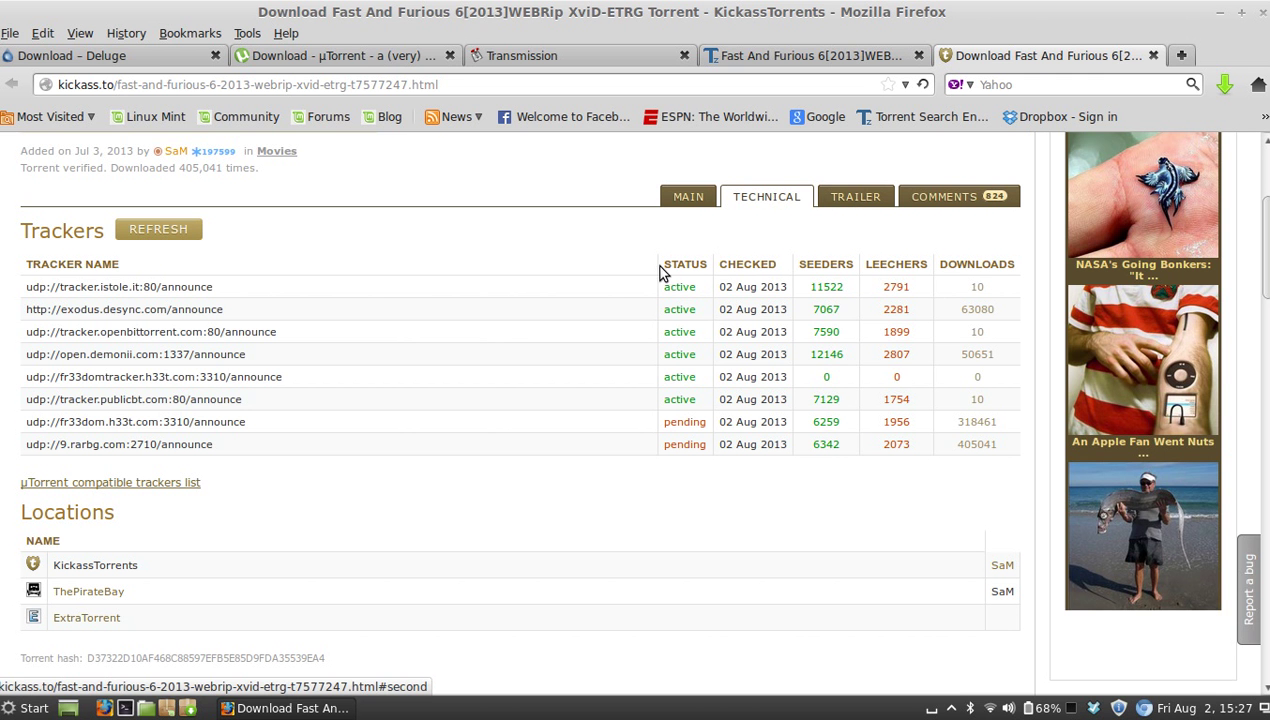
left_click(690, 198)
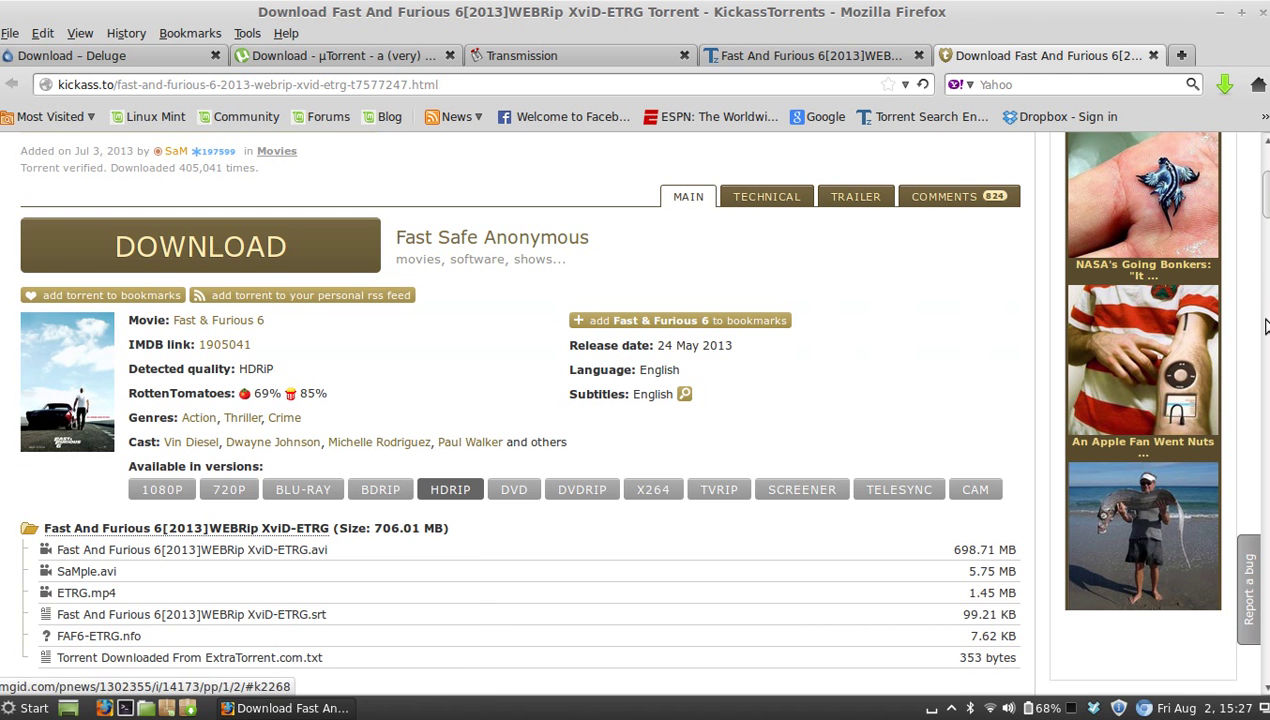
Download the Fast And Furious 6 torrent file from its KickassTorrents page and save it to disk.
scroll(1266, 208, "up", 5)
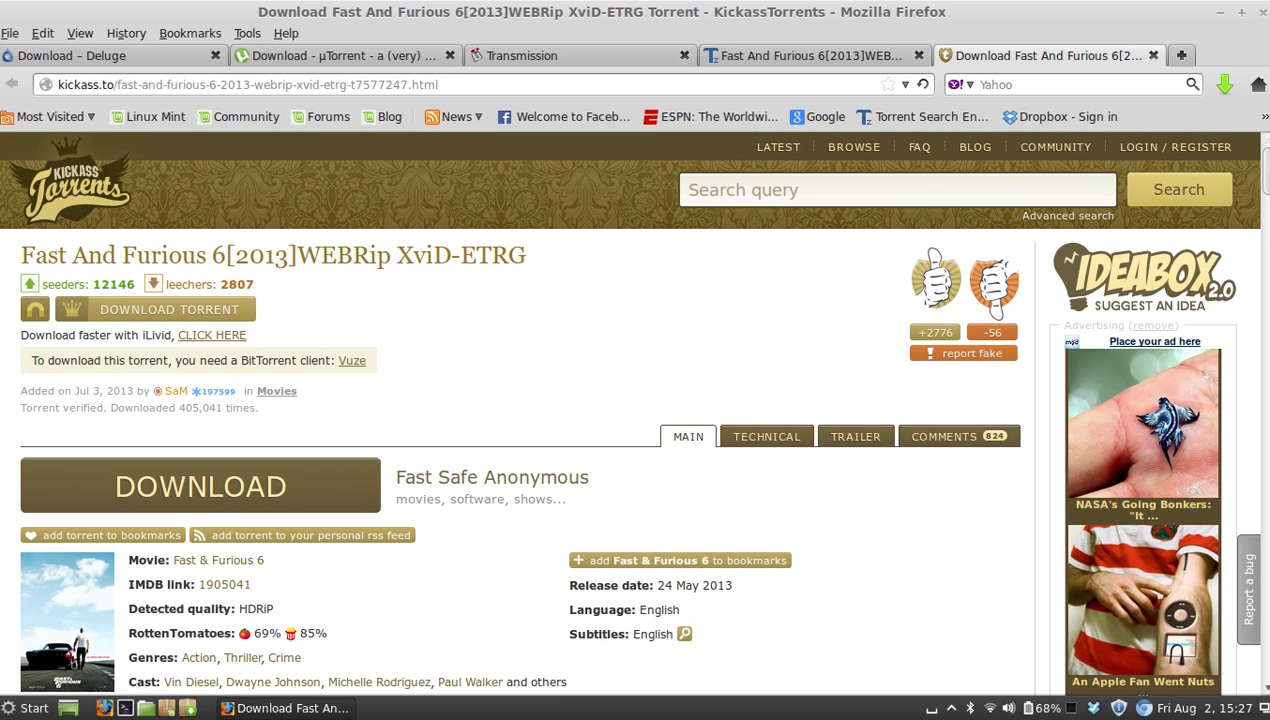
left_click(173, 313)
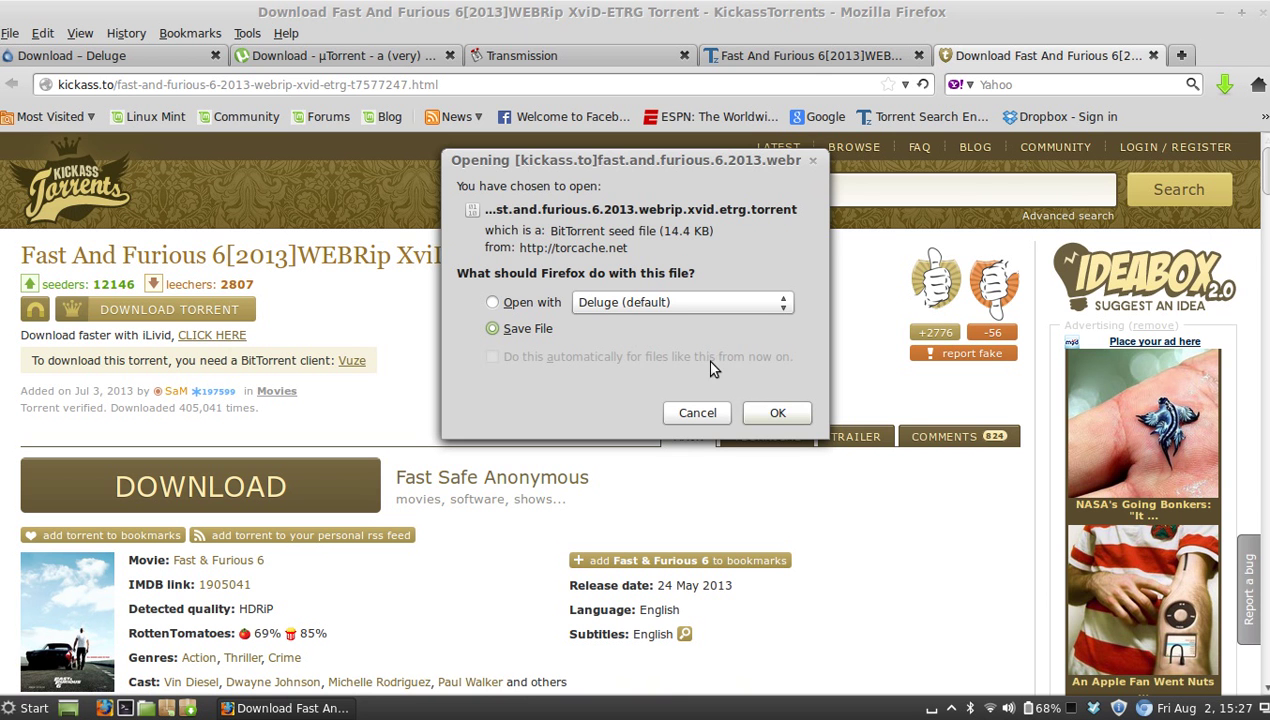
left_click(778, 415)
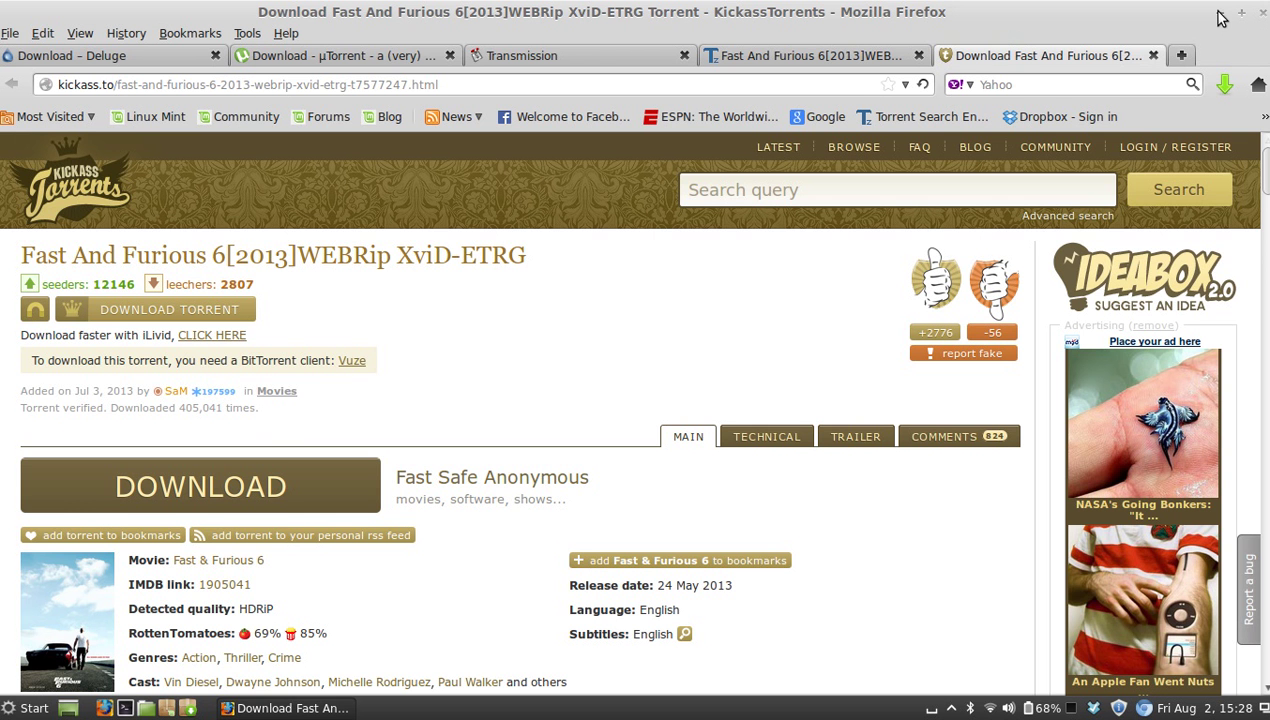
Minimize the browser, find the saved .torrent file in the home Downloads folder, and open it with Deluge BitTorrent Client.
left_click(1221, 17)
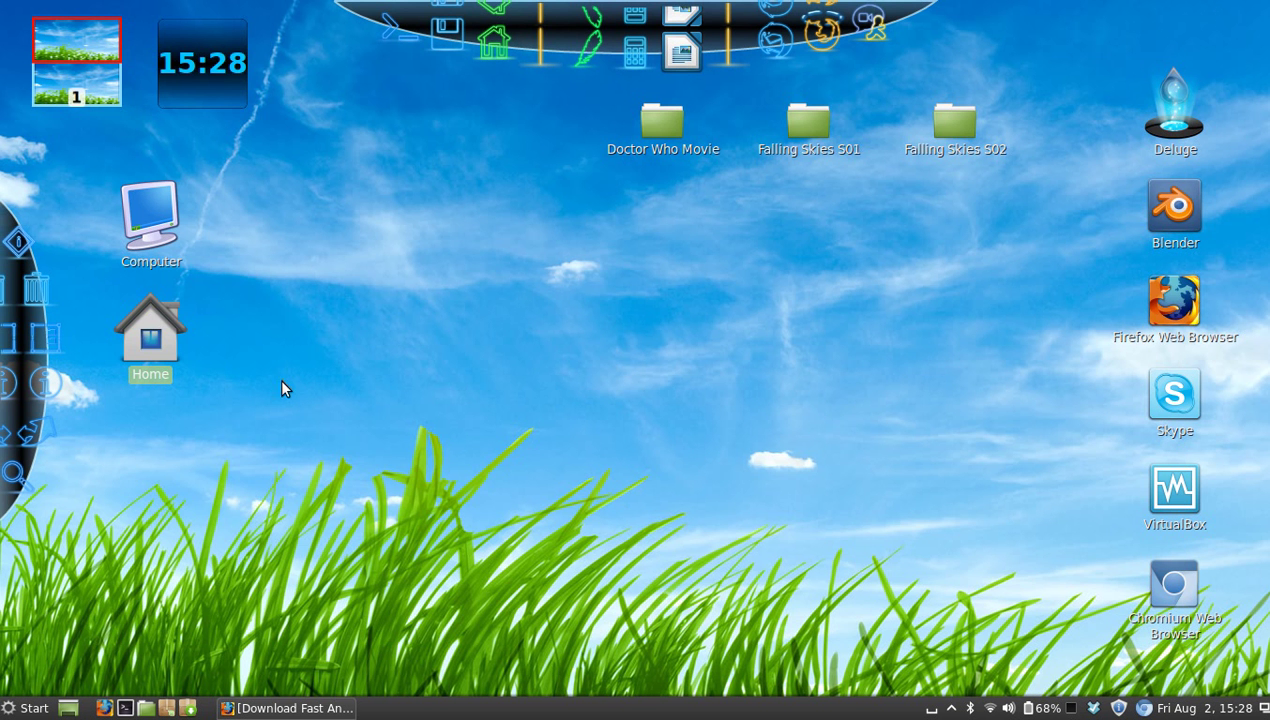
double_click(150, 335)
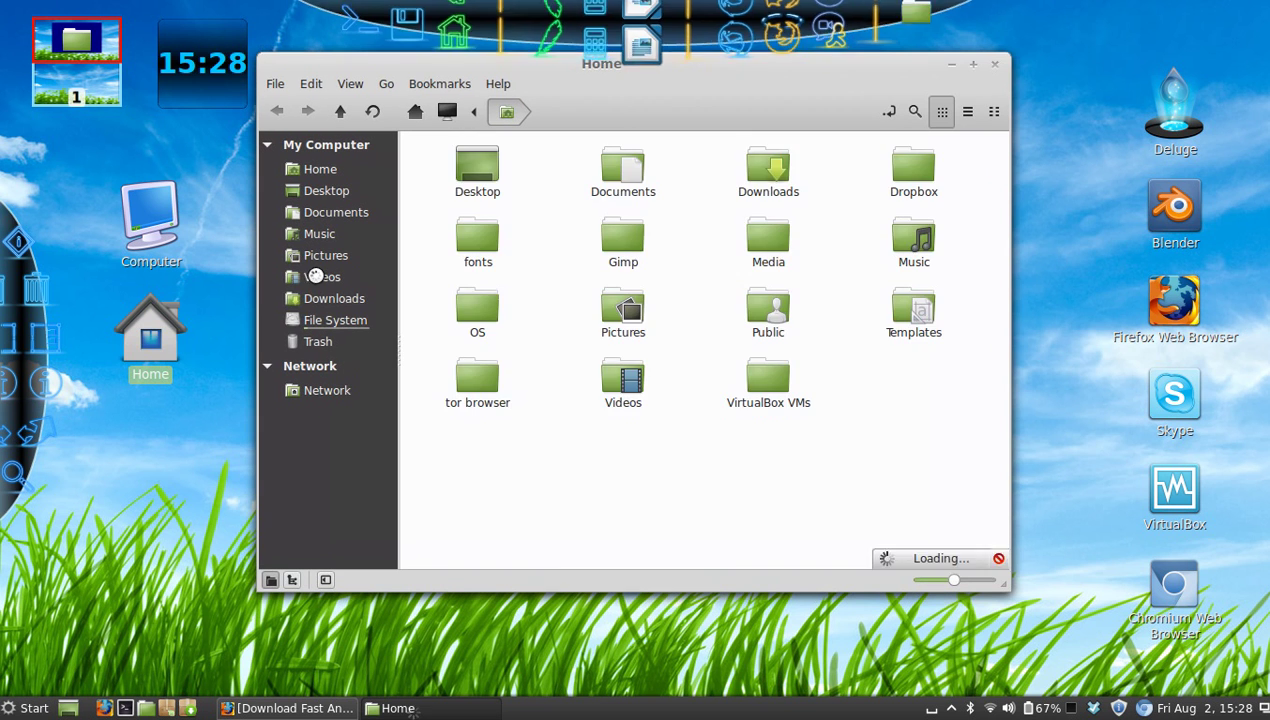
double_click(757, 177)
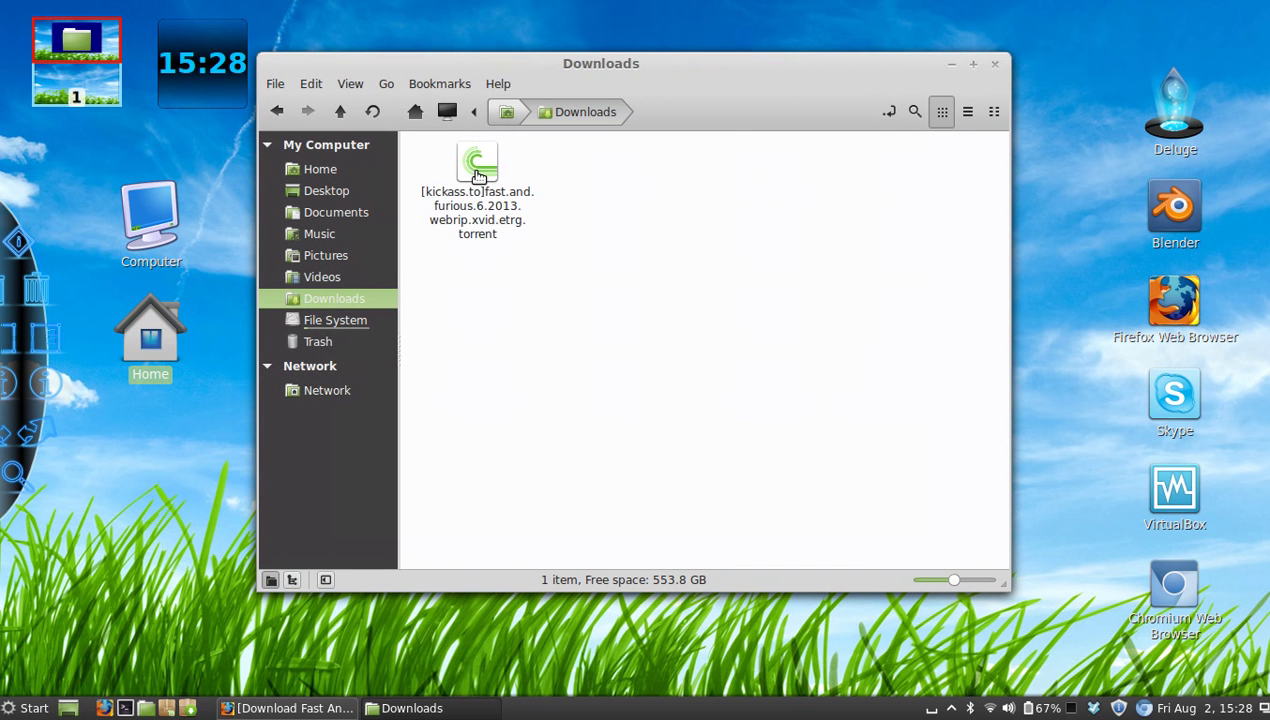
right_click(478, 176)
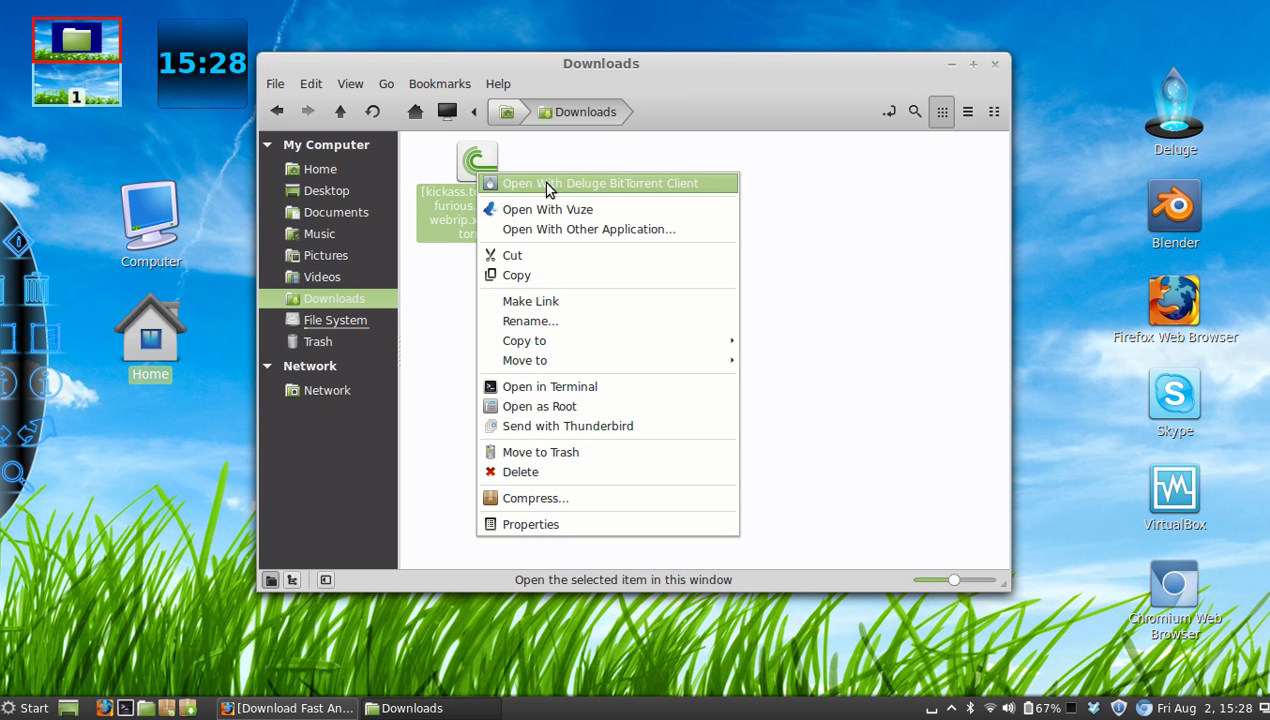
left_click(547, 185)
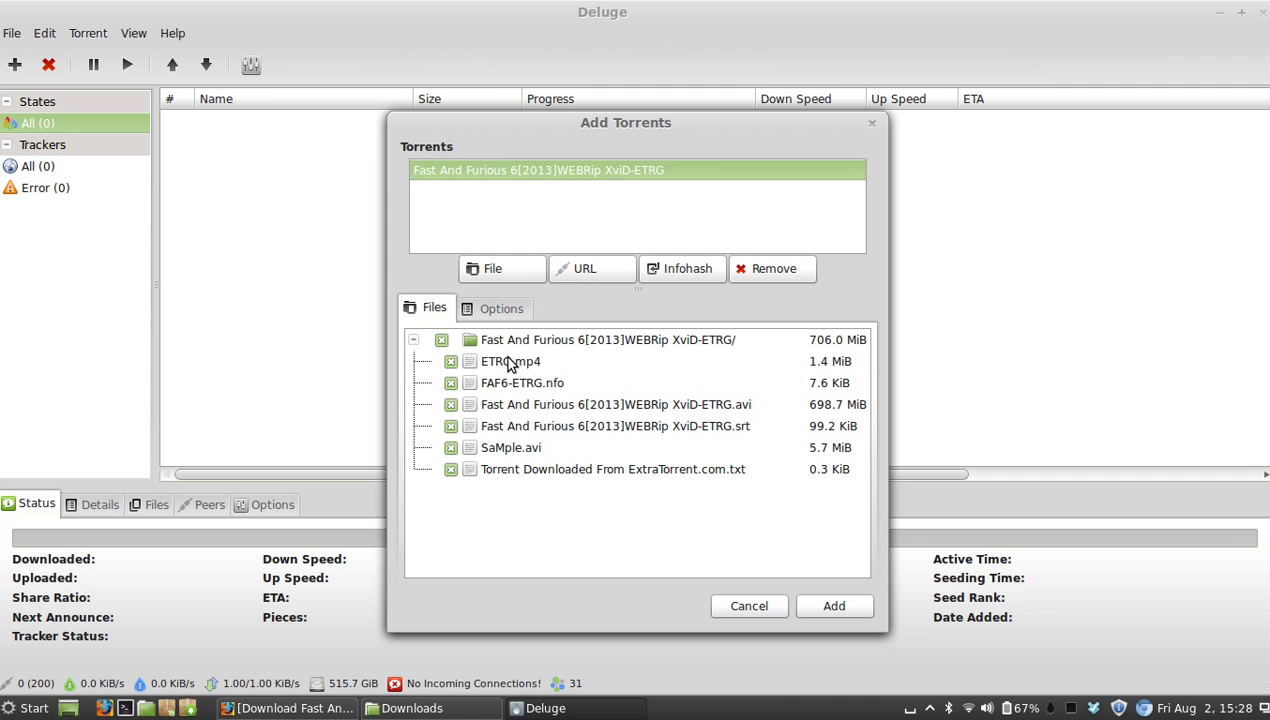
Exclude every file except Fast And Furious 6[2013]WEBRip XviD-ETRG.avi, add the torrent to start downloading, and minimize Deluge.
left_click(450, 364)
left_click(450, 383)
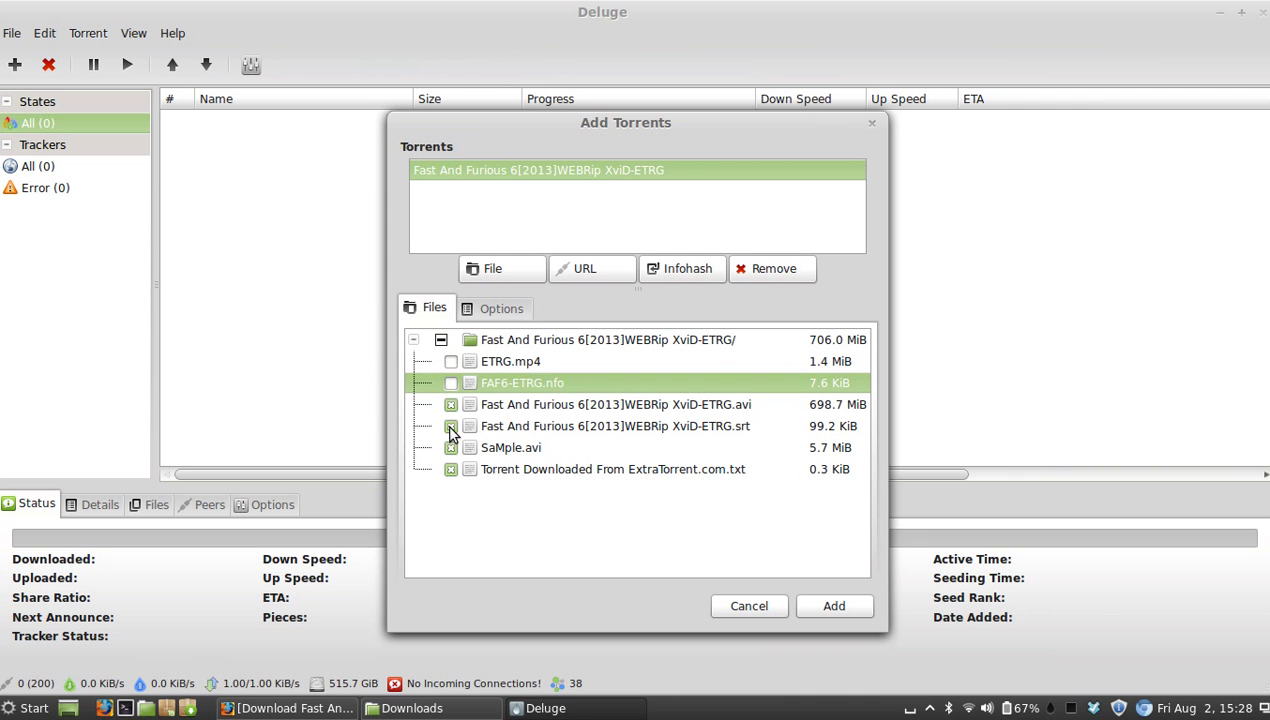
left_click(450, 426)
left_click(450, 448)
left_click(450, 469)
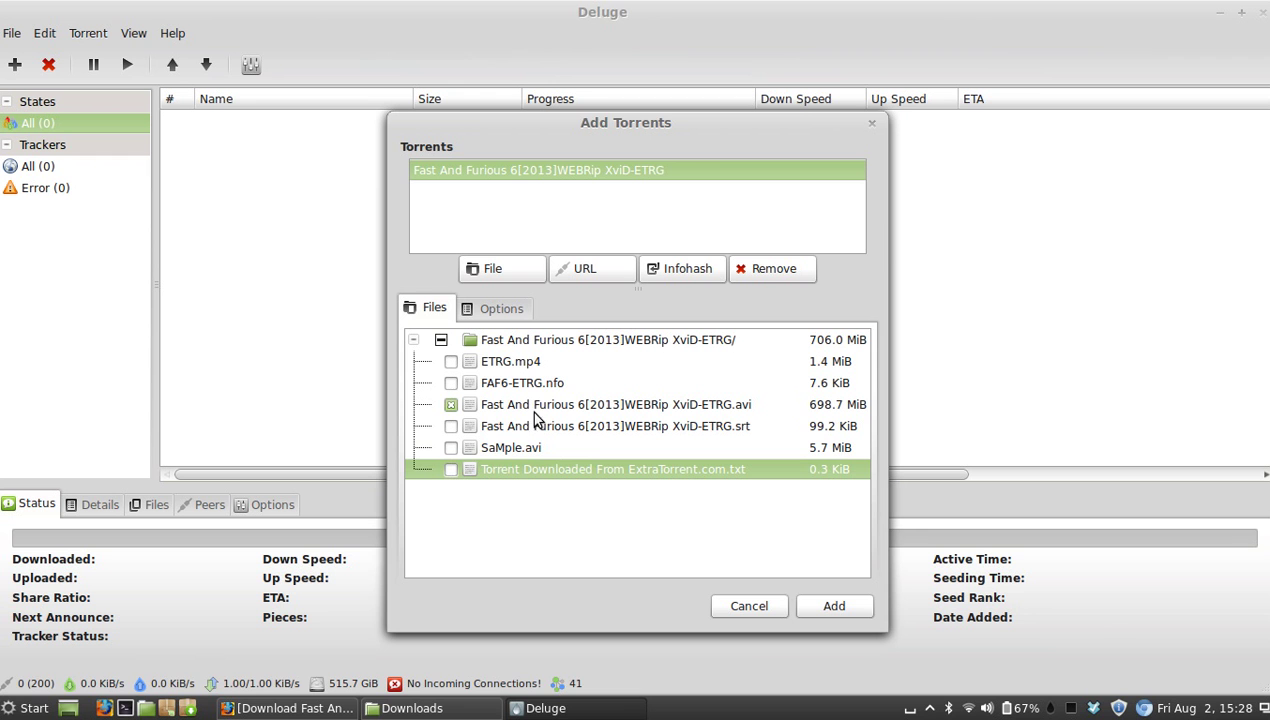
left_click(827, 607)
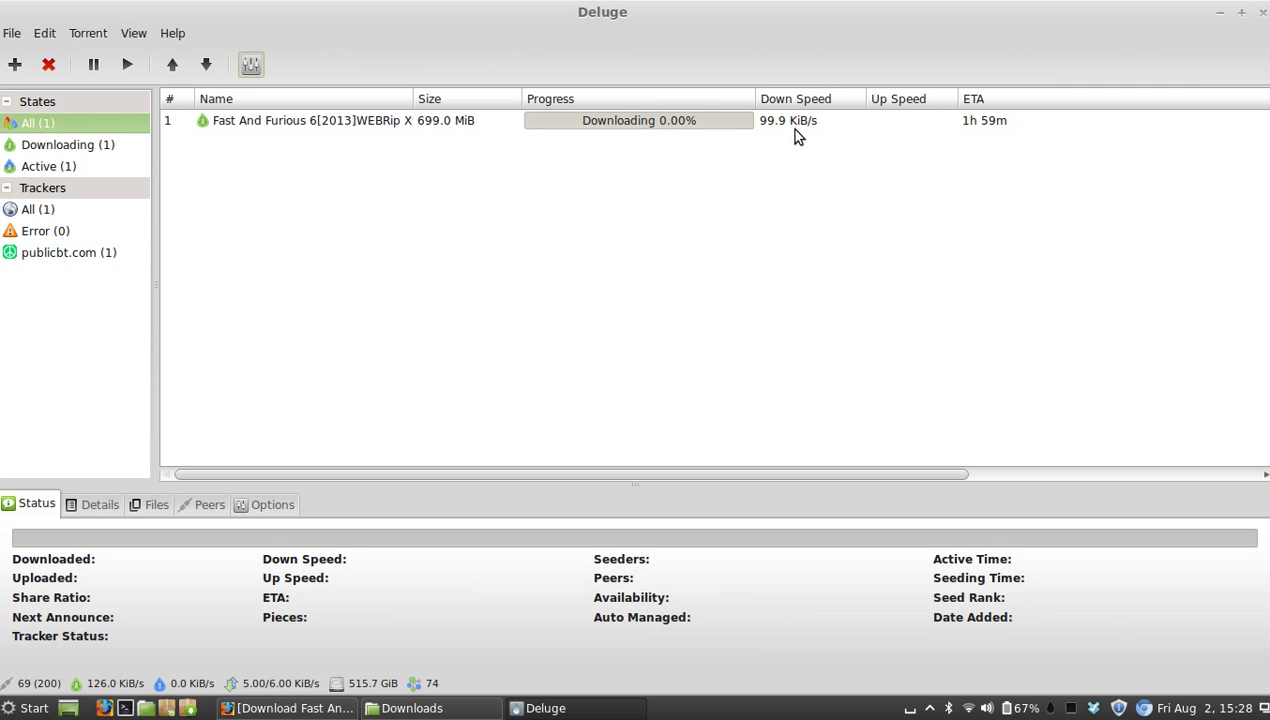
left_click(1220, 13)
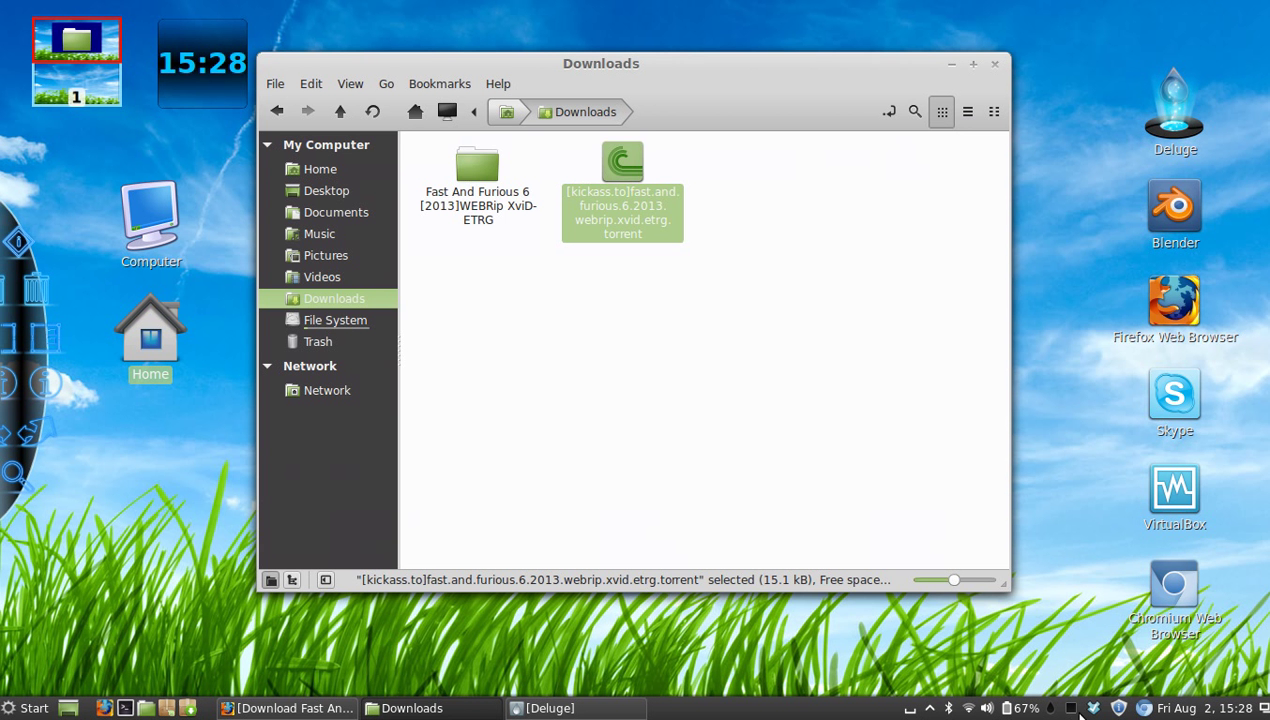